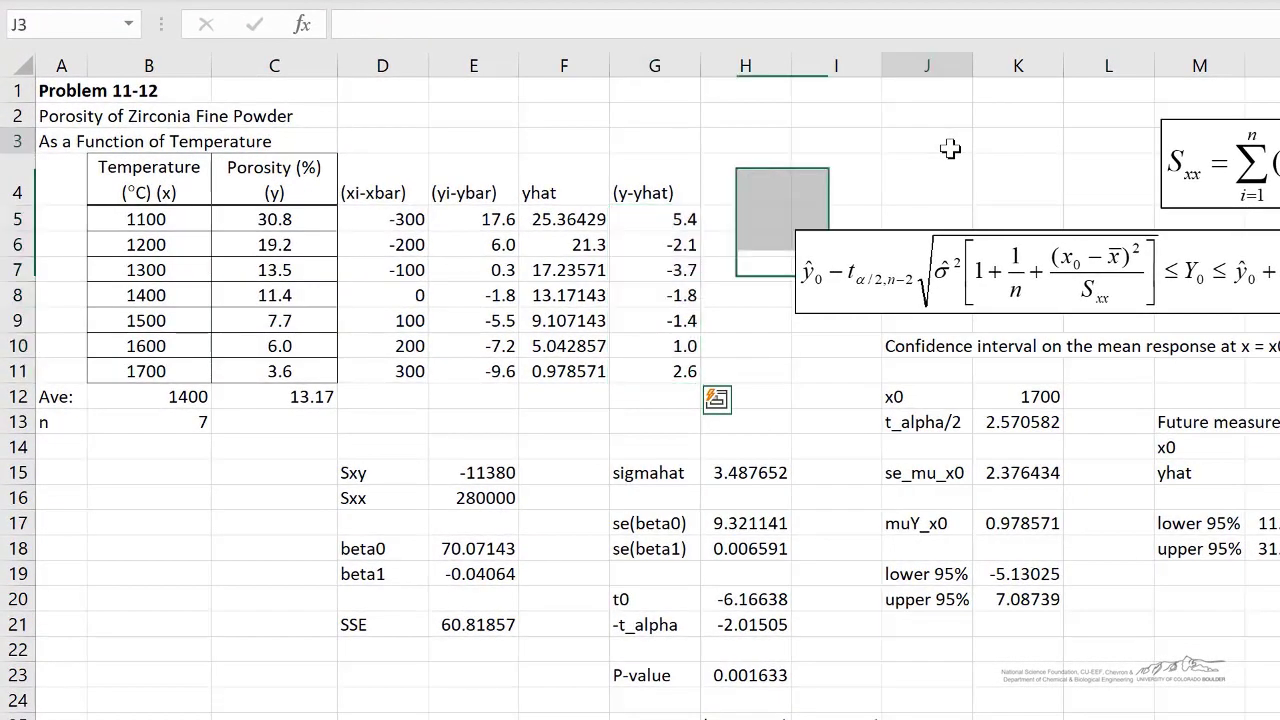
# Label the residual column above the (y-yhat) heading as "ei" in cell G3
pyautogui.click(640, 252)
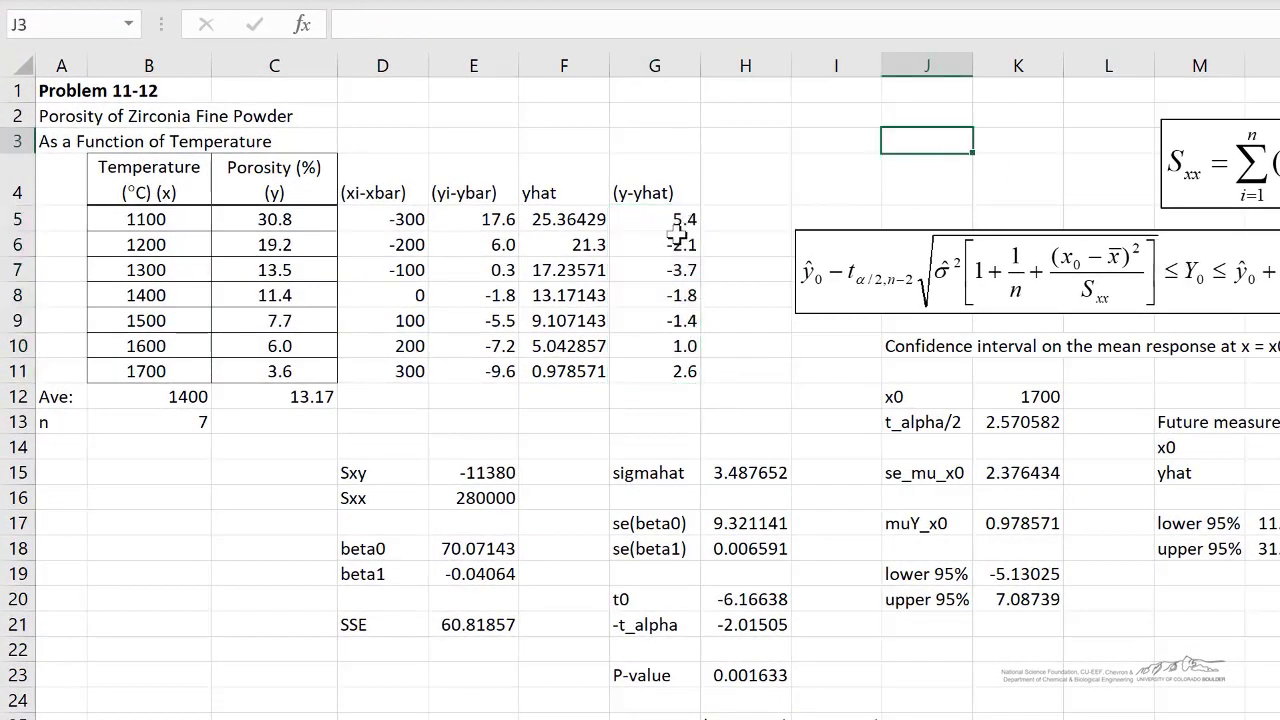
pyautogui.moveTo(661, 219); pyautogui.dragTo(652, 372)
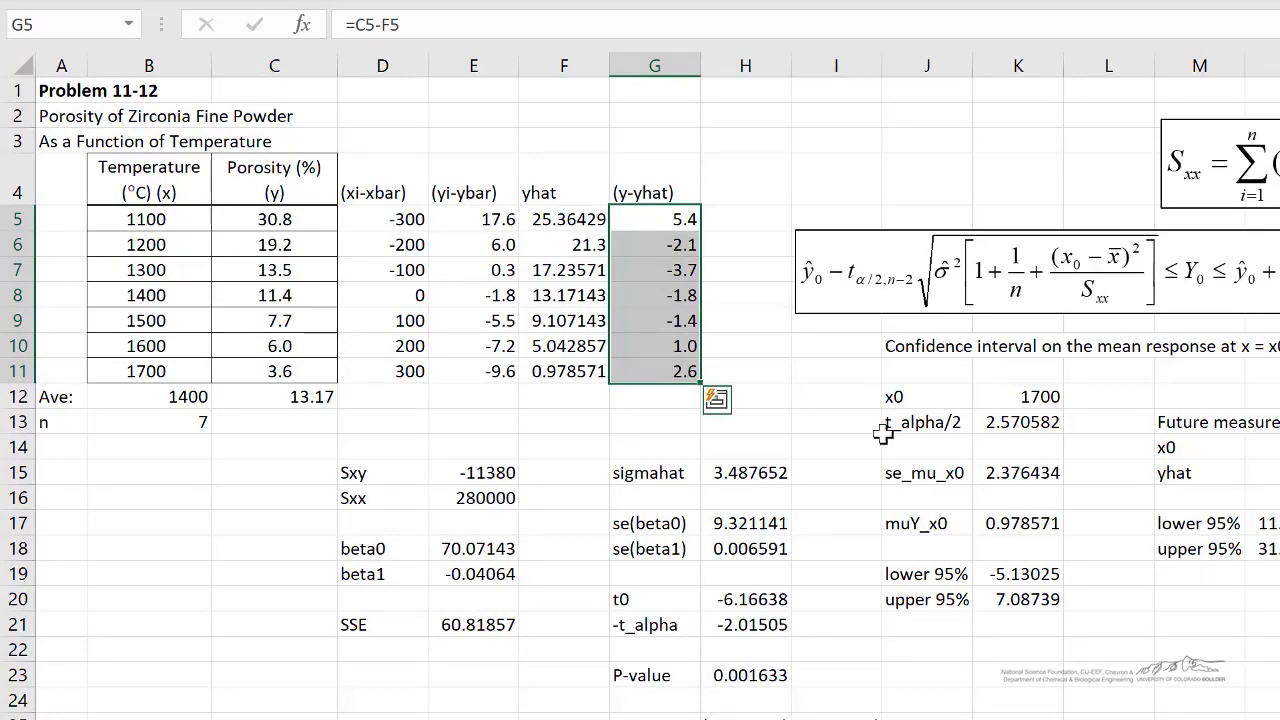
pyautogui.click(660, 143)
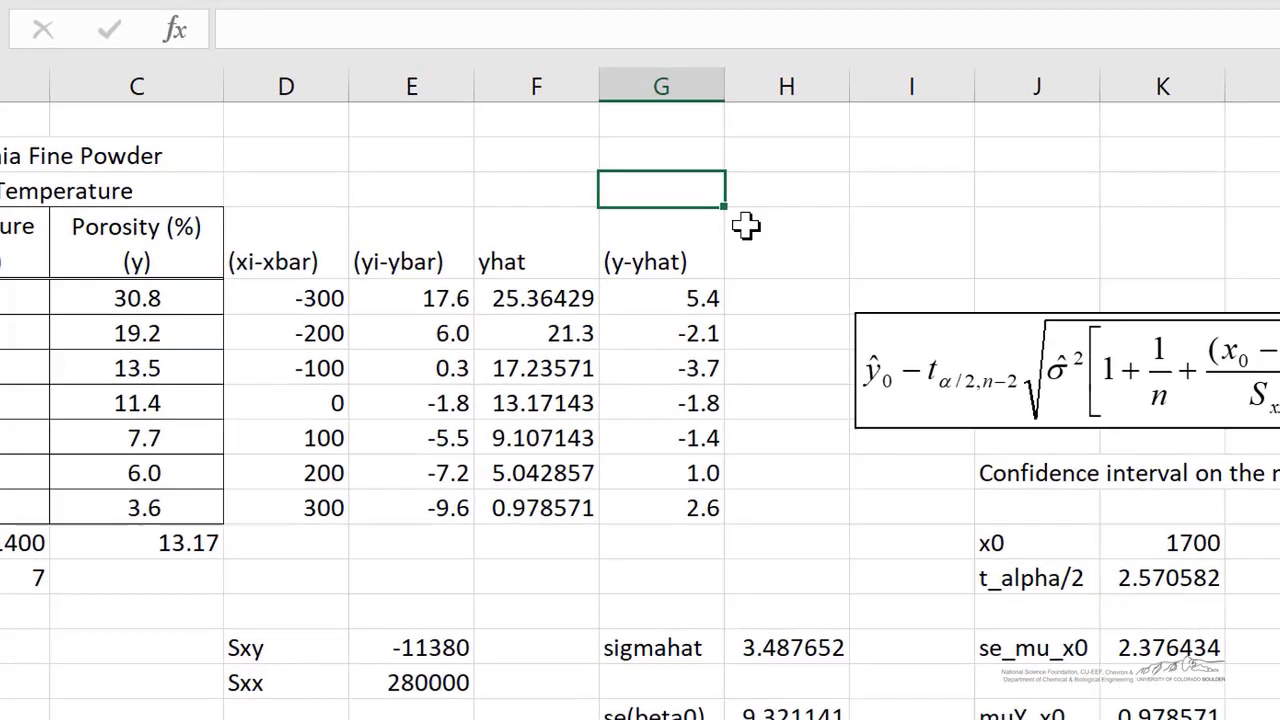
pyautogui.write('ei')
pyautogui.press('Return')
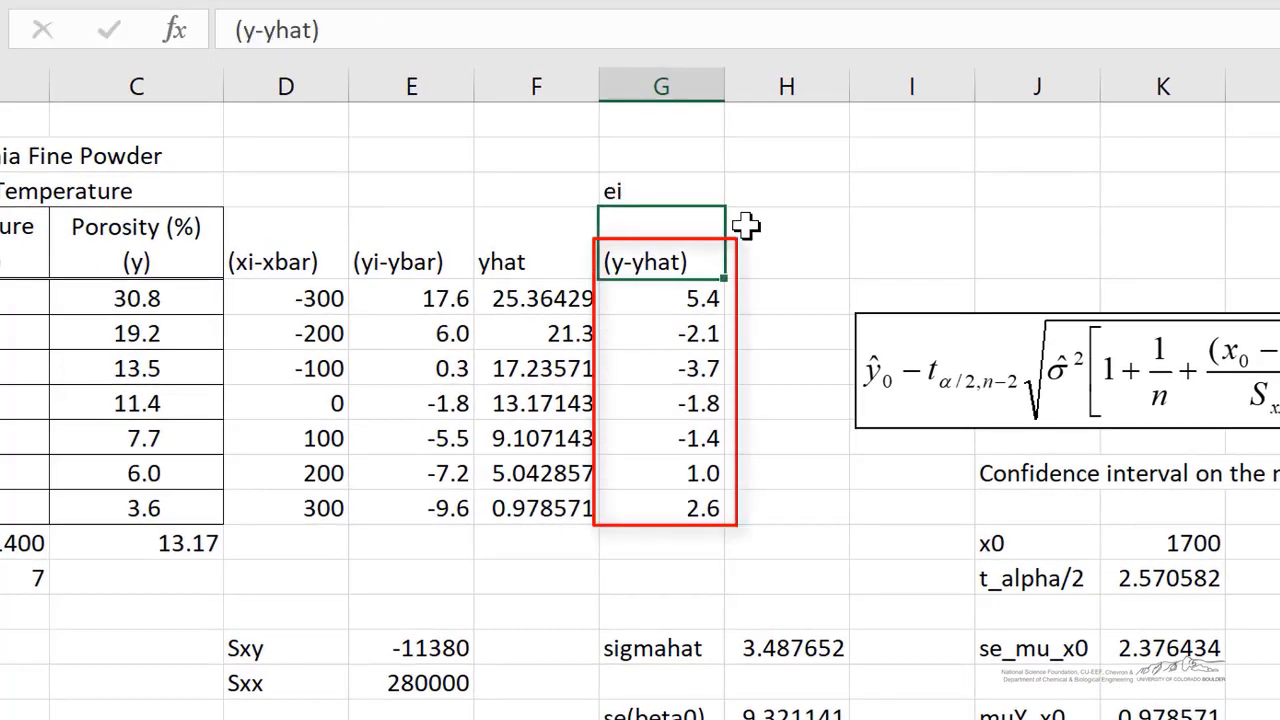
pyautogui.moveTo(662, 308); pyautogui.dragTo(660, 497)
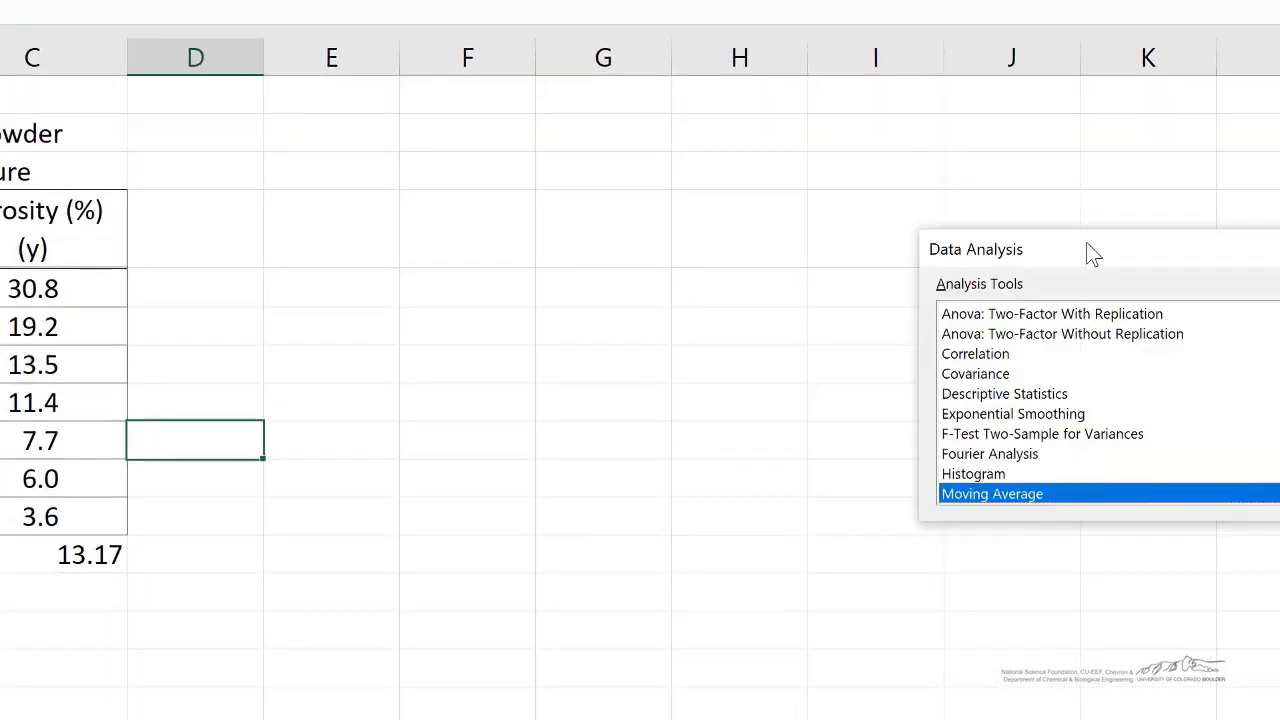
# Start a Regression data analysis with Y range $C$5:$C$11 and X range $B$5:$B$11
pyautogui.moveTo(1093, 253); pyautogui.dragTo(821, 227)
pyautogui.moveTo(1022, 336); pyautogui.dragTo(1035, 418)
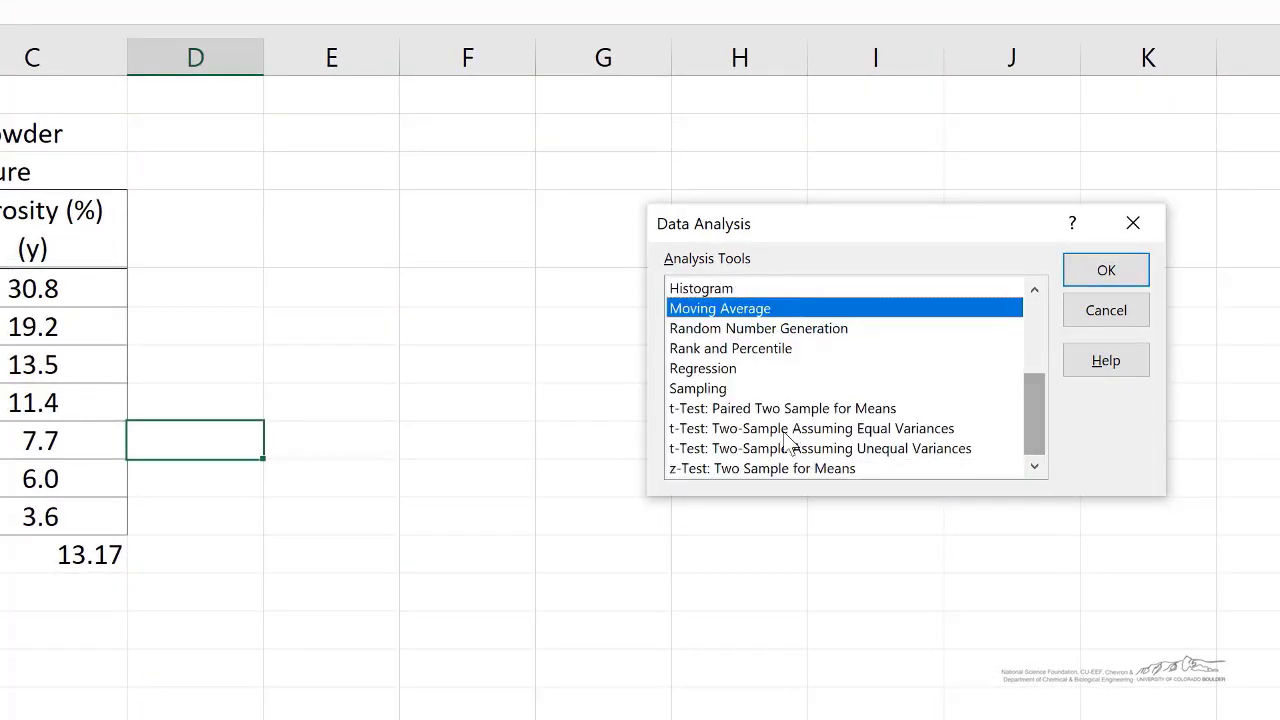
pyautogui.click(715, 368)
pyautogui.click(1106, 270)
pyautogui.click(53, 289)
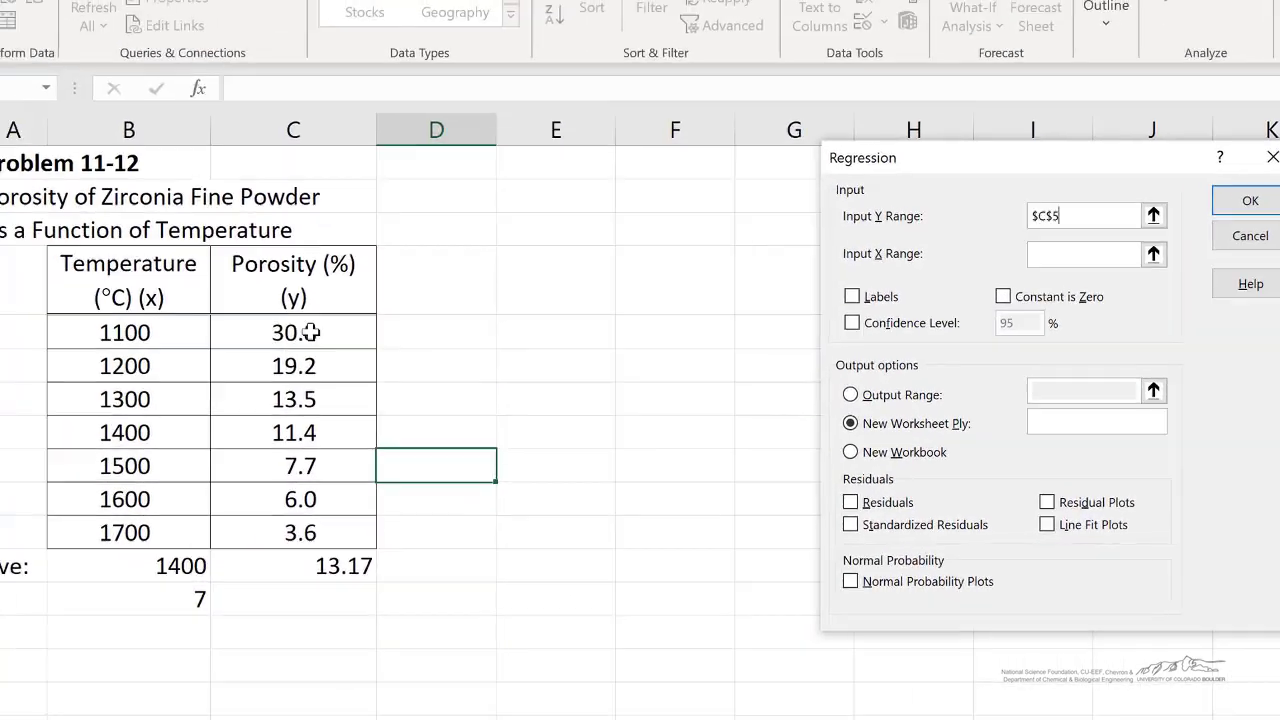
pyautogui.moveTo(311, 332); pyautogui.dragTo(305, 532)
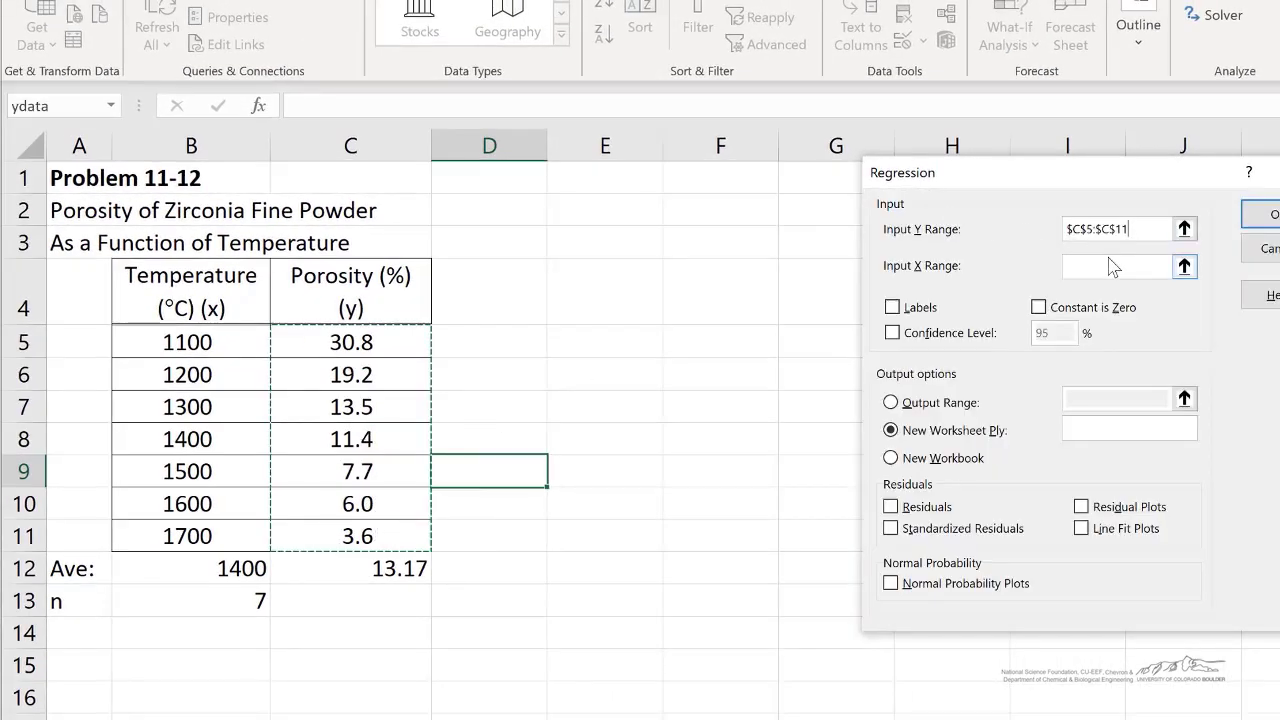
pyautogui.click(1113, 267)
pyautogui.moveTo(224, 347); pyautogui.dragTo(246, 537)
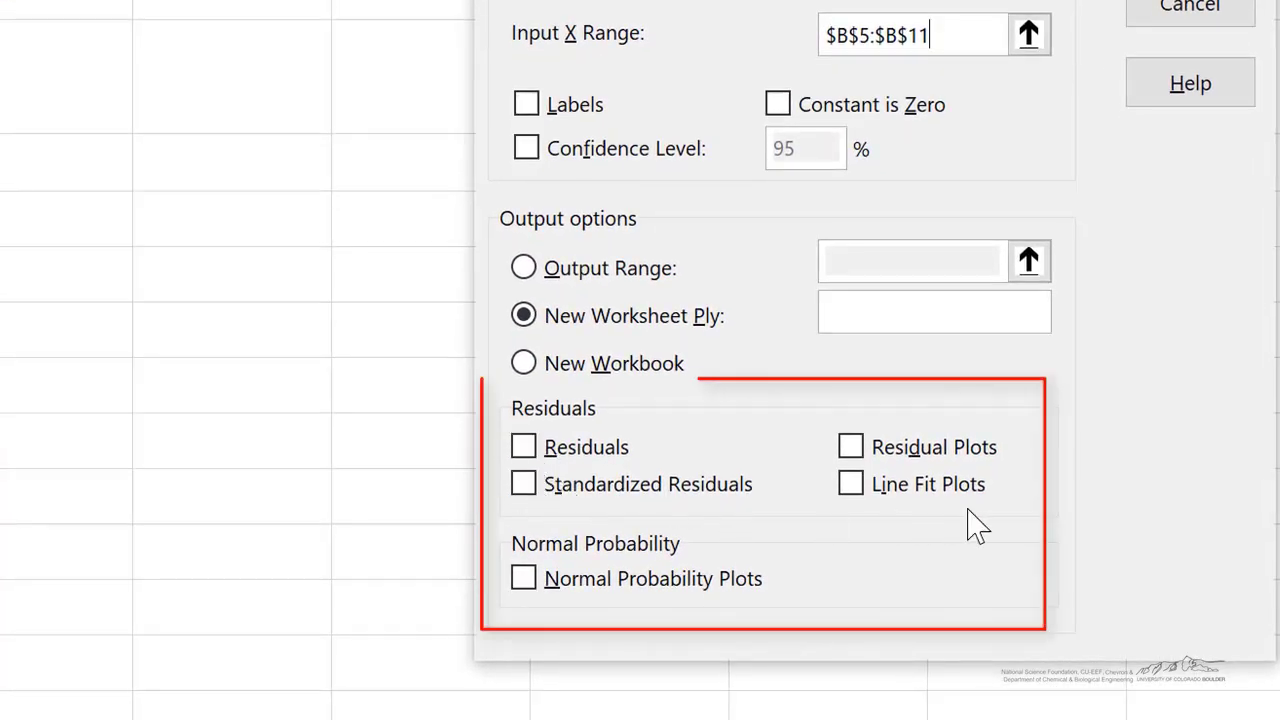
# Include residuals, residual plots and normal probability plots in the regression output and run it to a new worksheet
pyautogui.click(523, 447)
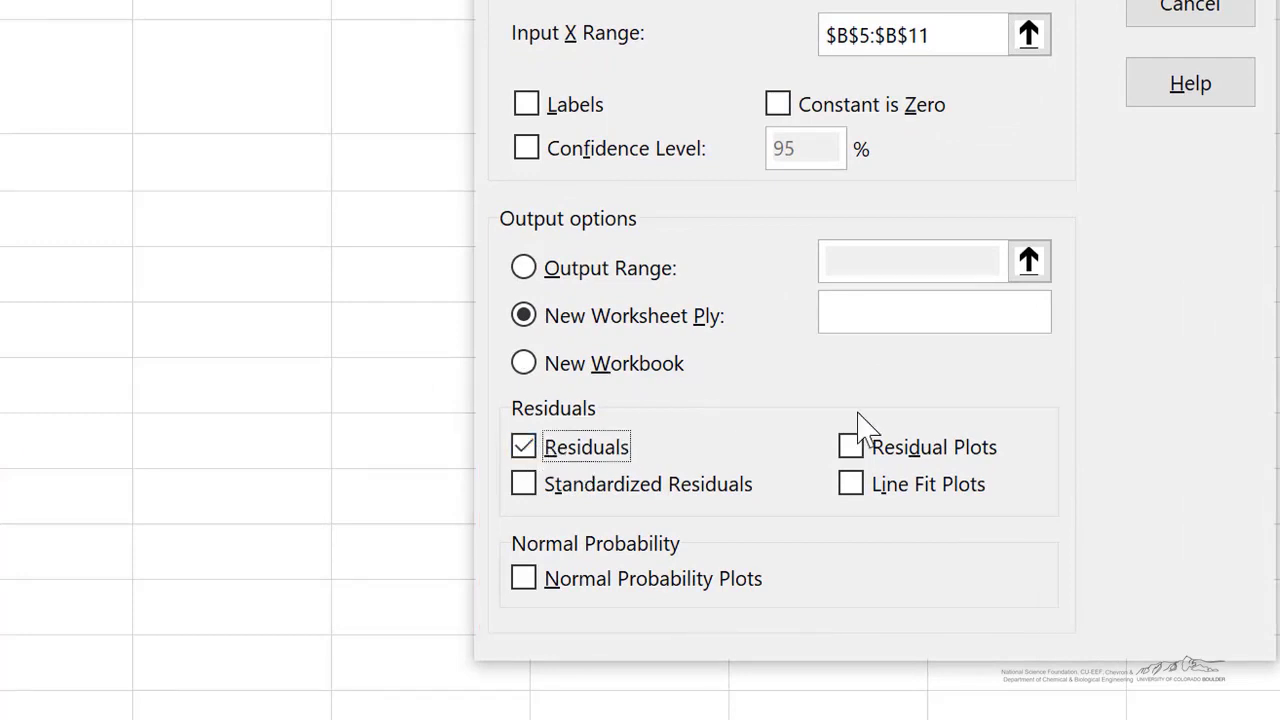
pyautogui.click(856, 450)
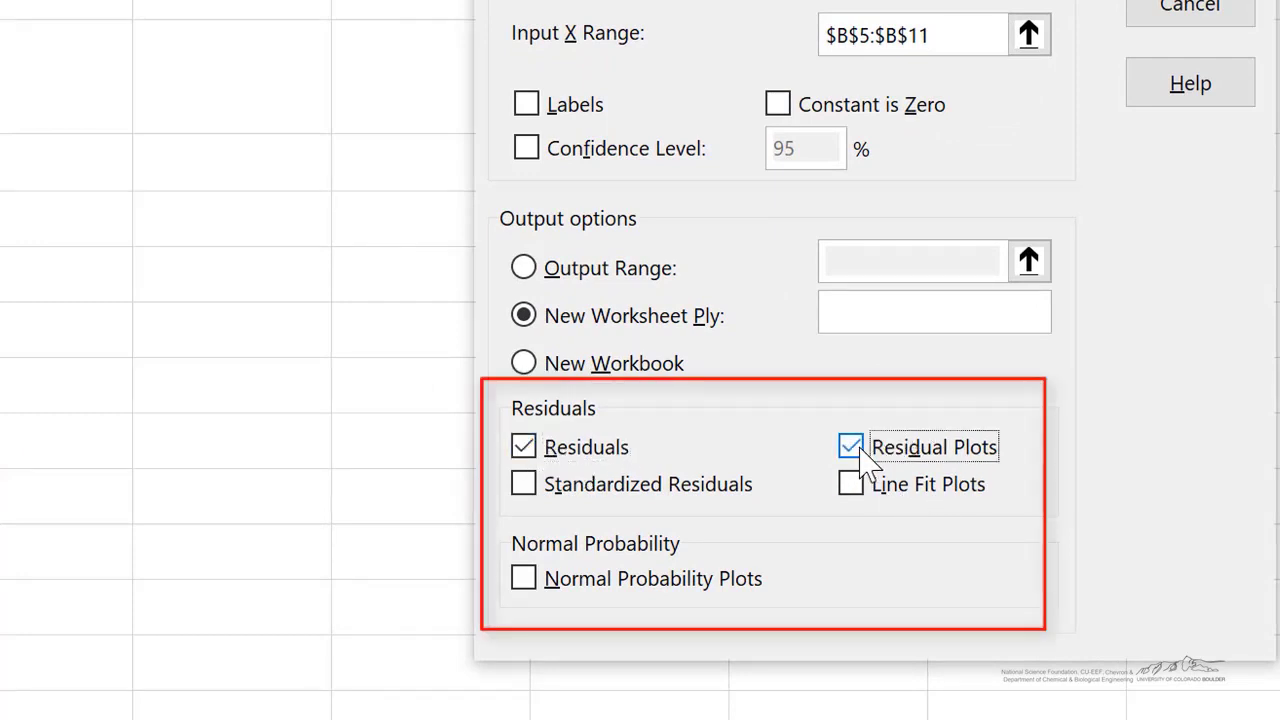
pyautogui.click(524, 580)
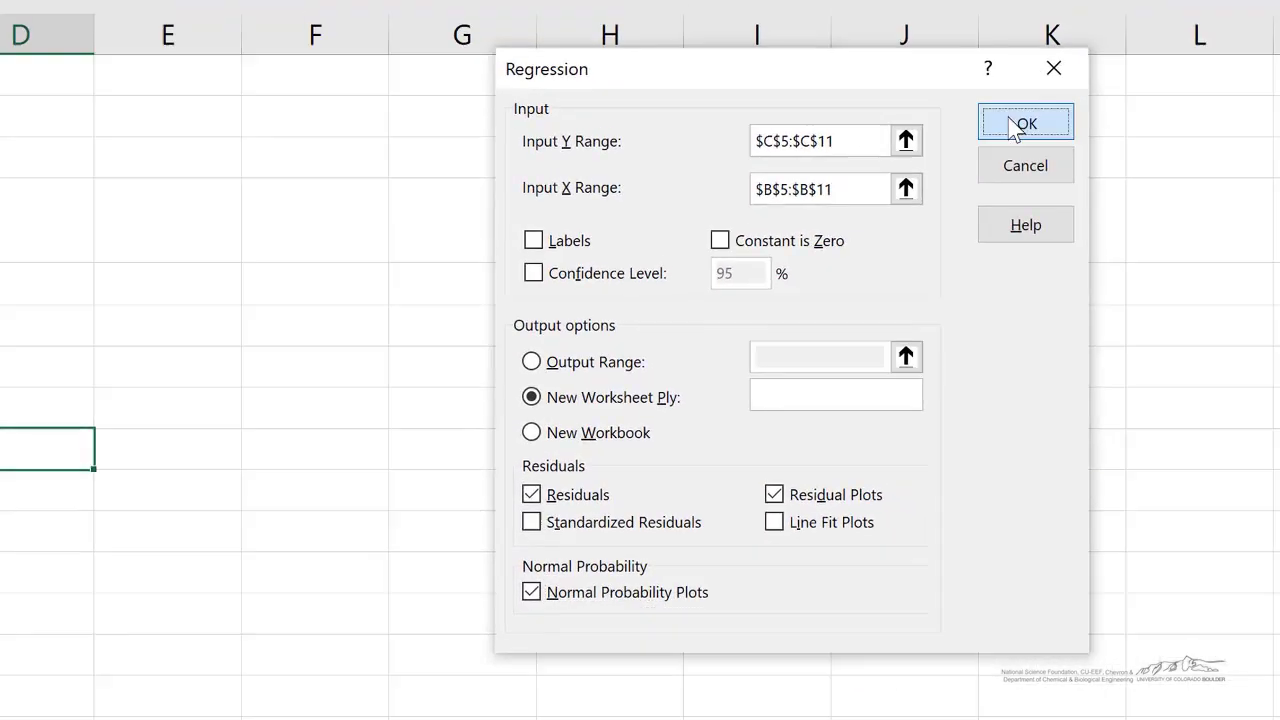
pyautogui.click(1020, 123)
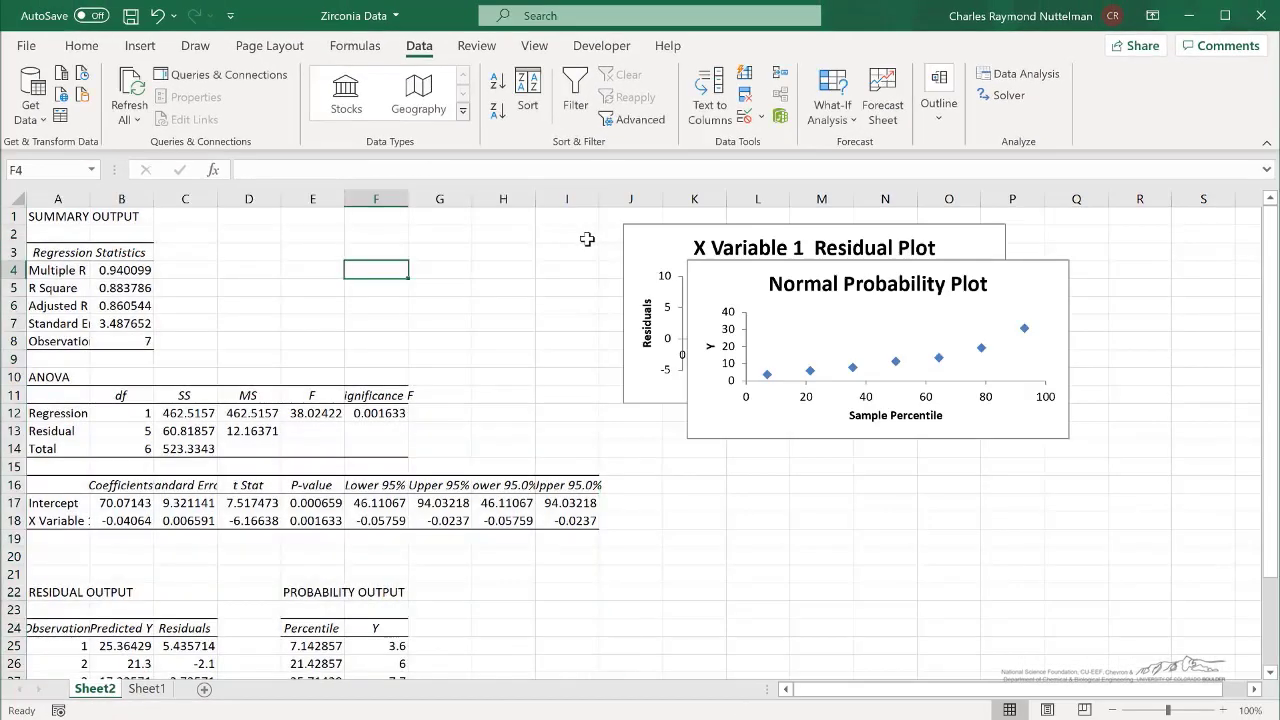
# Autofit output columns A through I and separate the overlapping residual and normal probability plots
pyautogui.moveTo(578, 200); pyautogui.dragTo(91, 200)
pyautogui.doubleClick(91, 200)
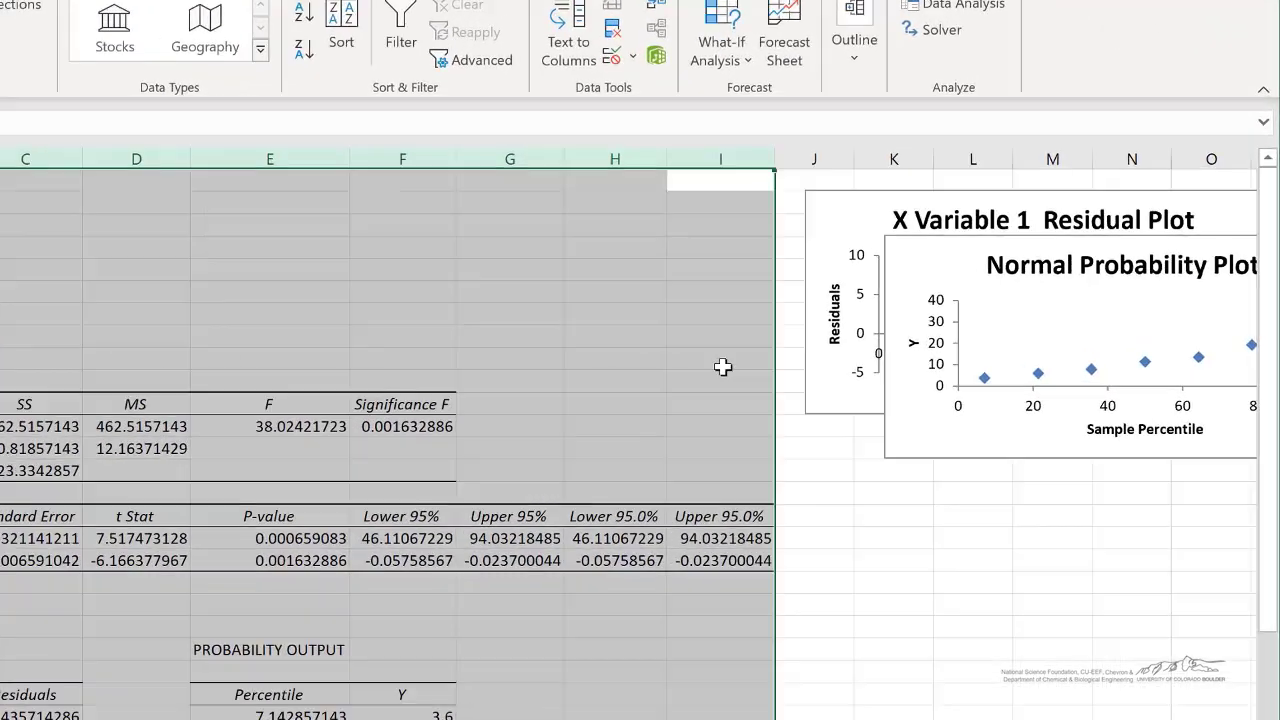
pyautogui.click(632, 264)
pyautogui.moveTo(697, 208); pyautogui.dragTo(117, 217)
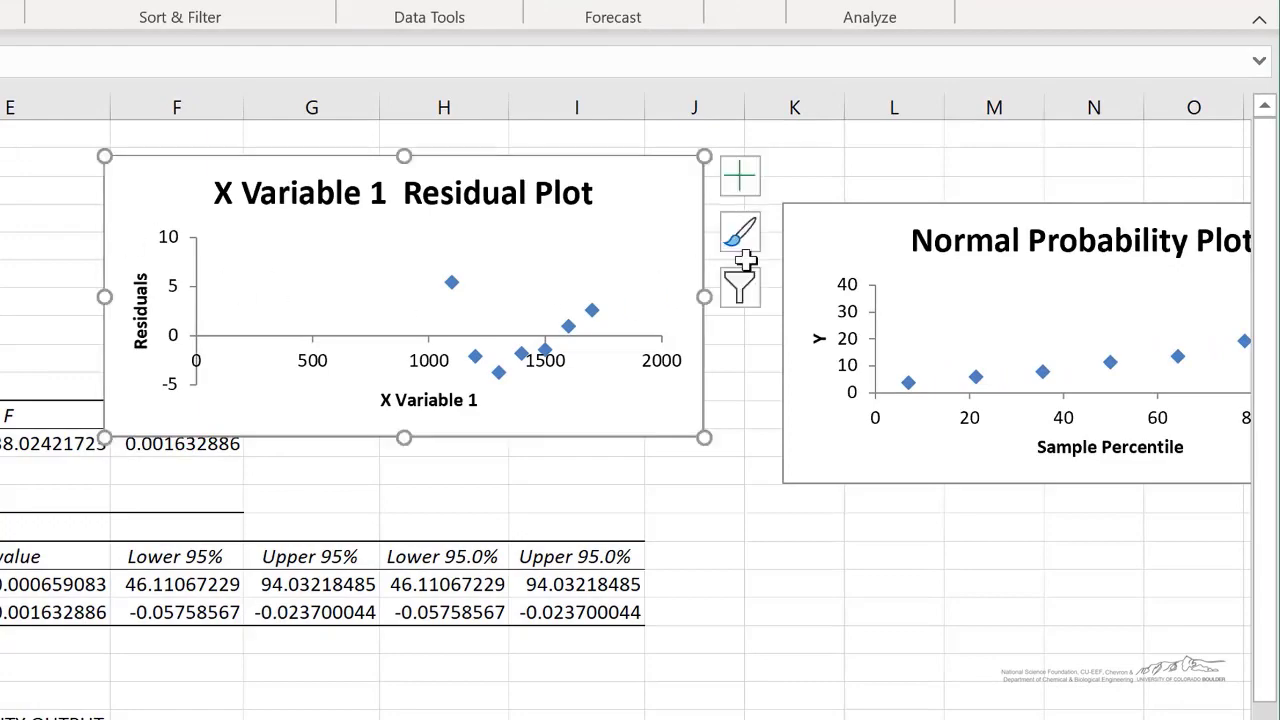
pyautogui.moveTo(792, 311); pyautogui.dragTo(537, 620)
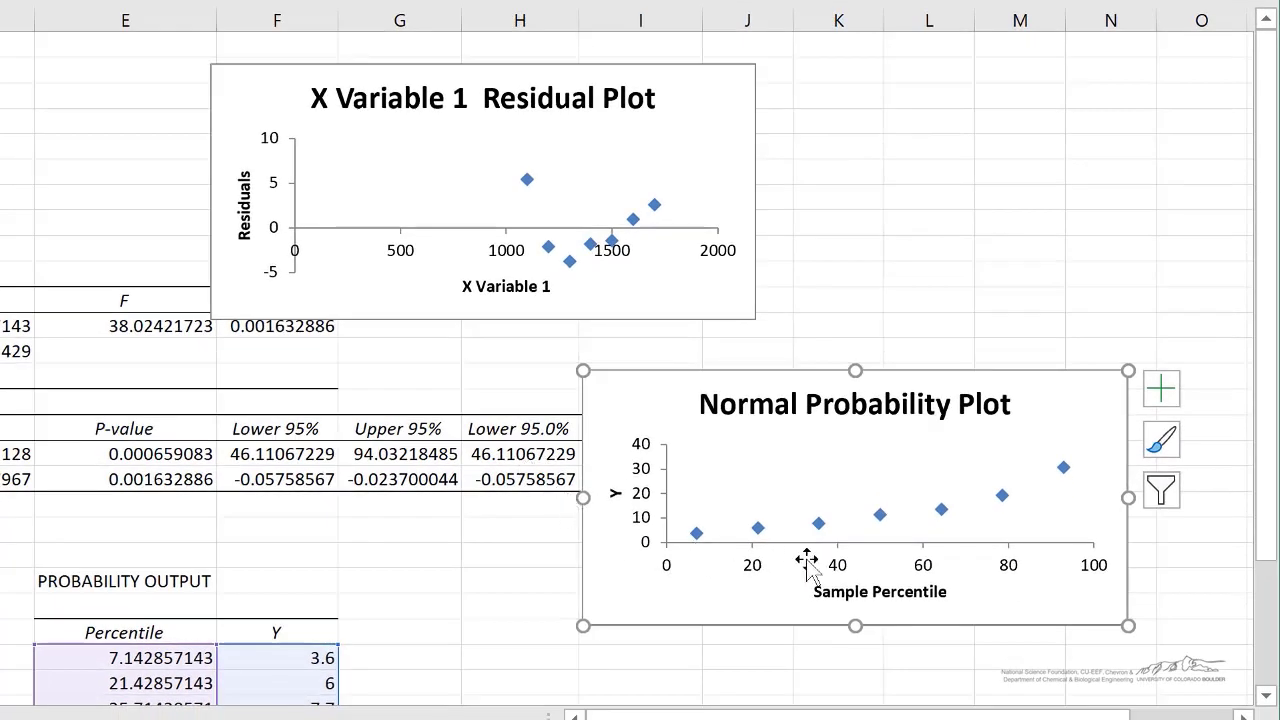
# Examine the residual plot, the normal probability plot and the residuals listed in the residual output table
pyautogui.click(378, 115)
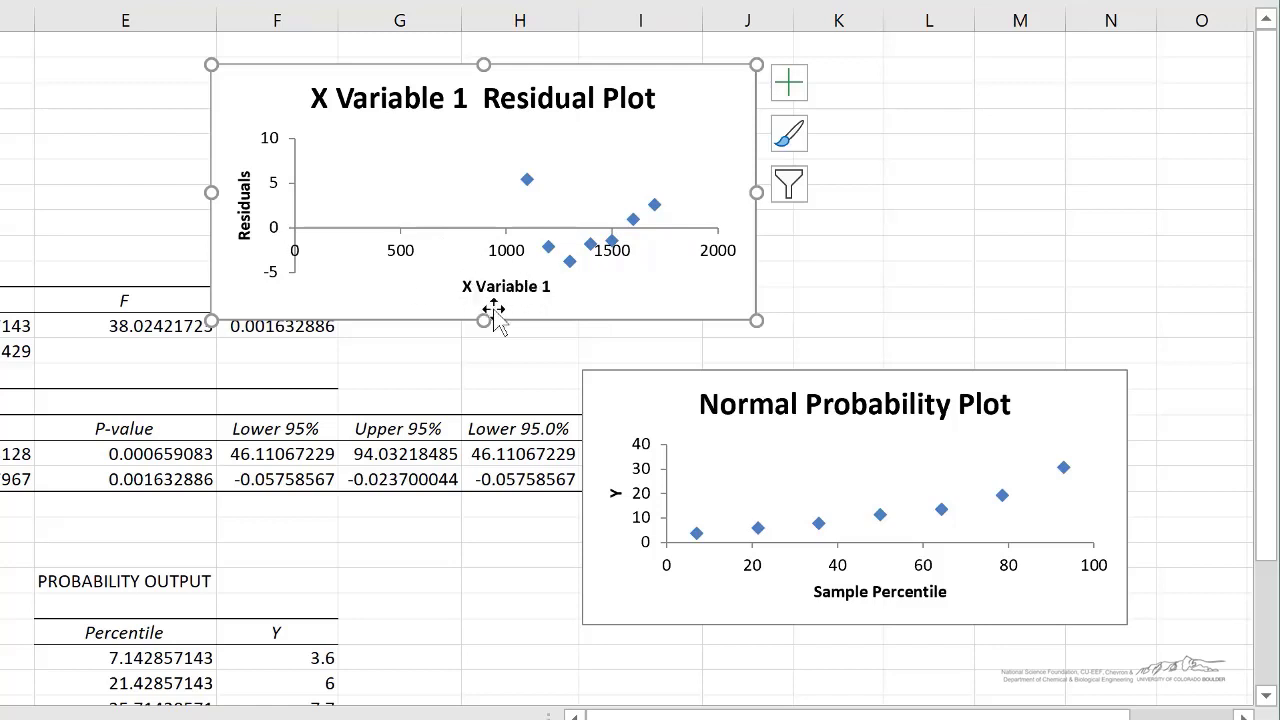
pyautogui.click(600, 386)
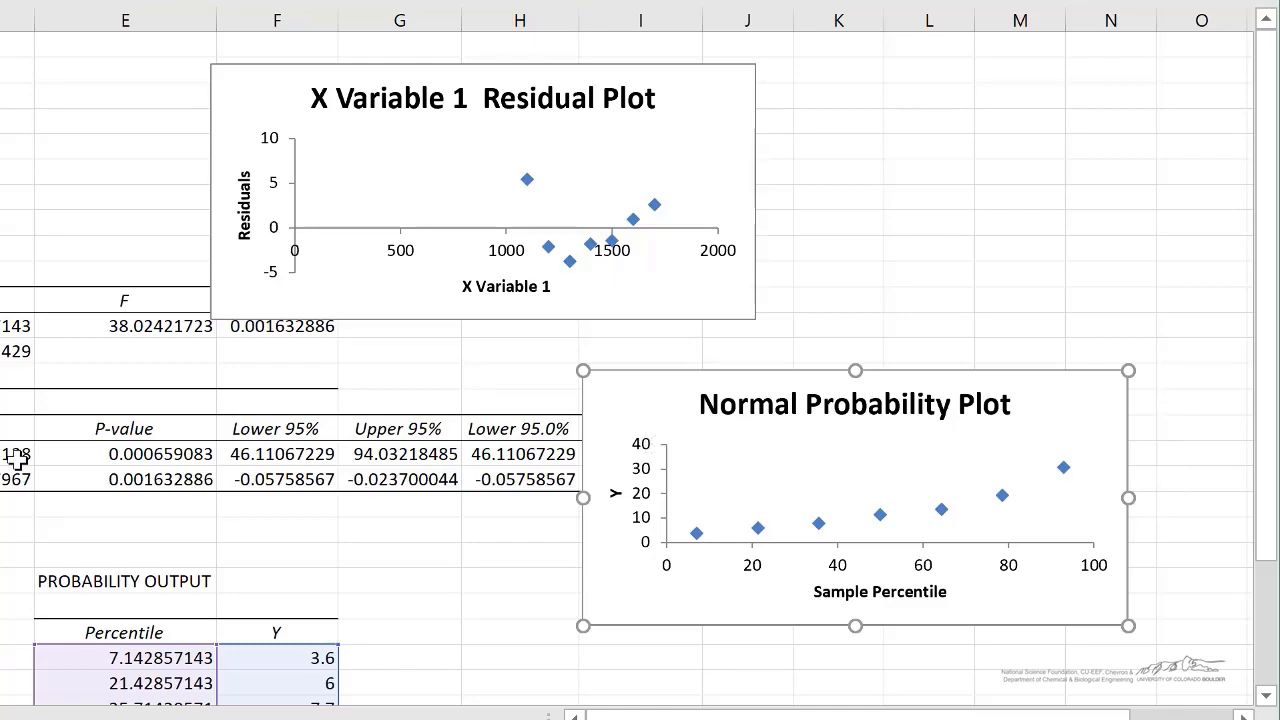
pyautogui.scroll(-3, 14, 457)
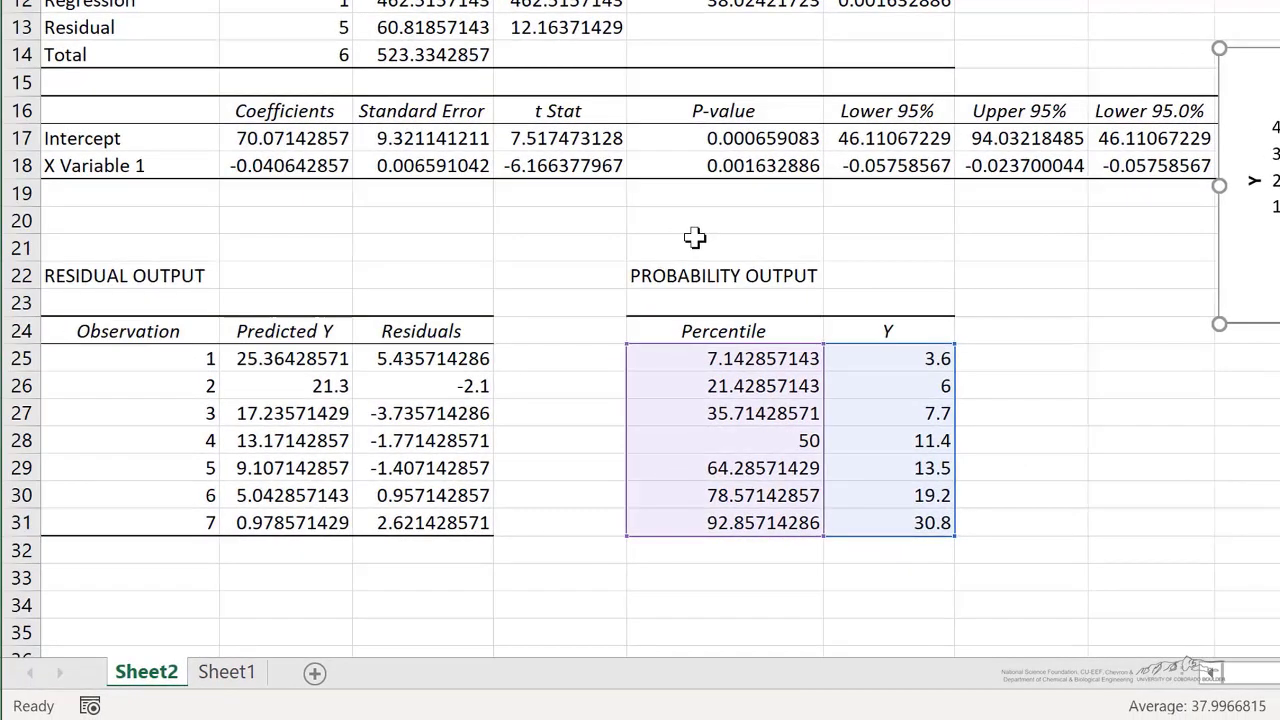
pyautogui.click(131, 313)
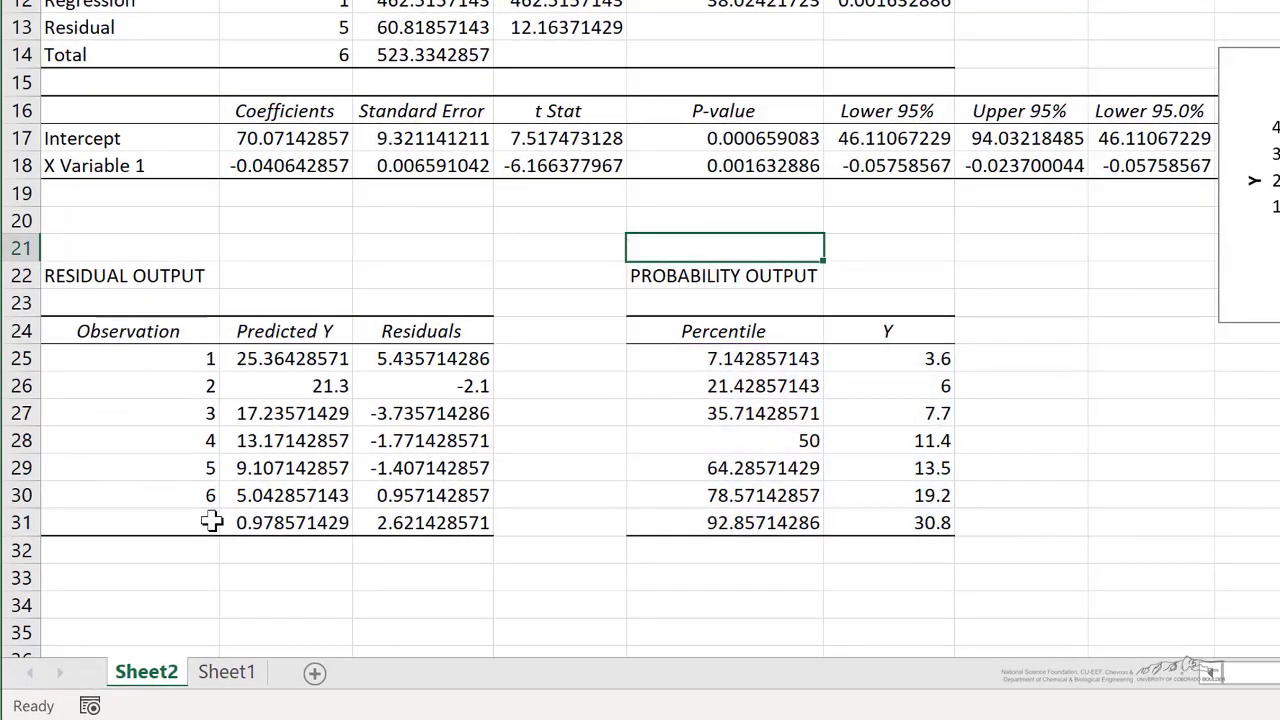
pyautogui.moveTo(420, 352); pyautogui.dragTo(420, 517)
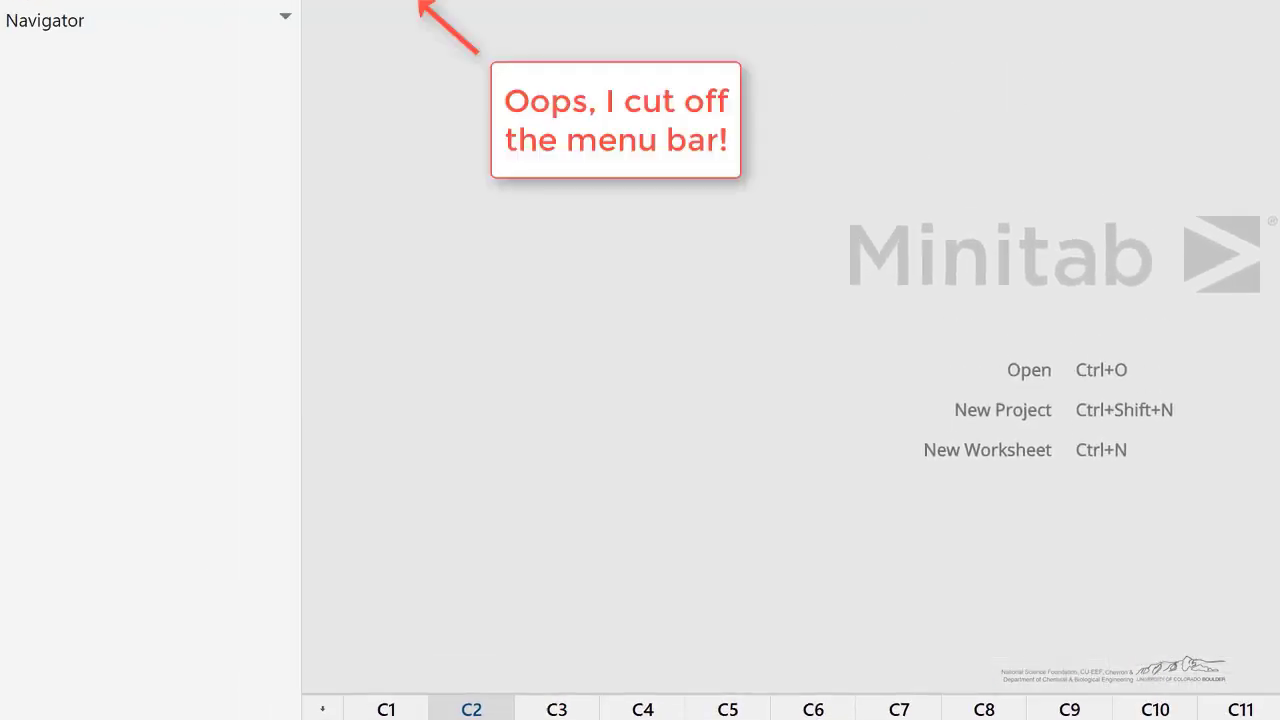
# Switch to Minitab and set up Fit Regression Model with y as the response and x as the continuous predictor
pyautogui.click(178, 1)
pyautogui.moveTo(250, 22)
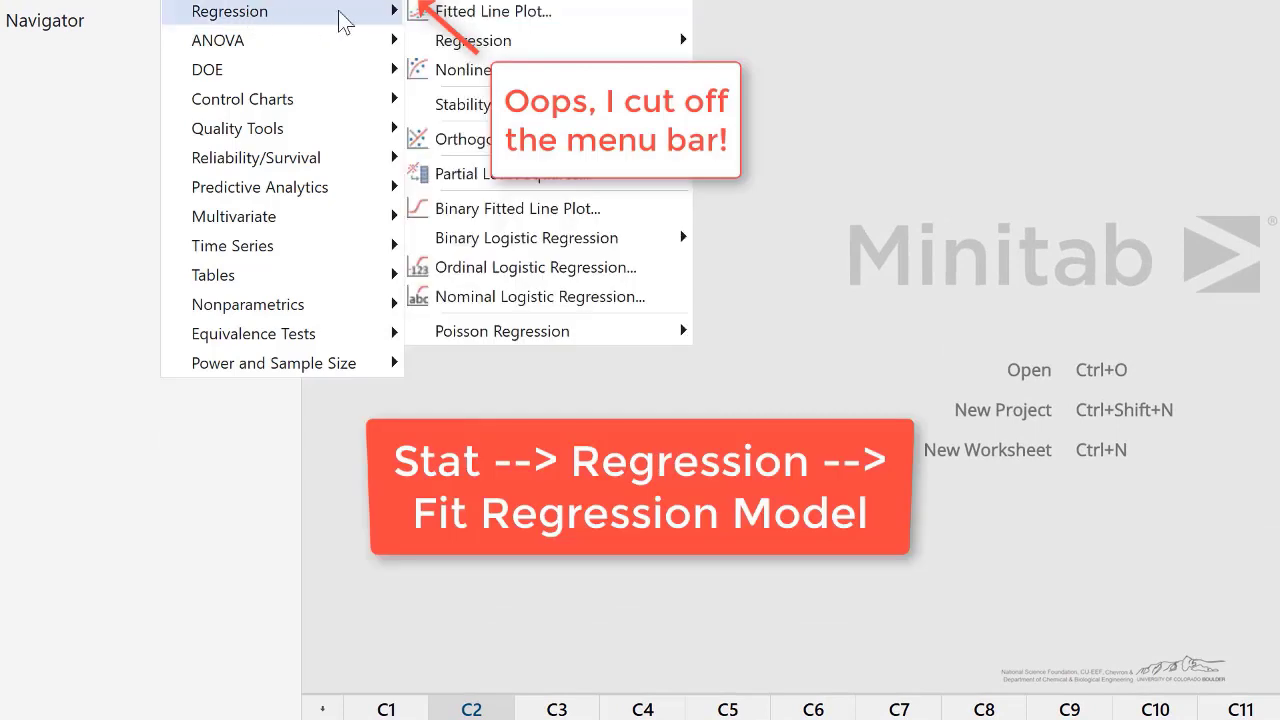
pyautogui.moveTo(500, 52)
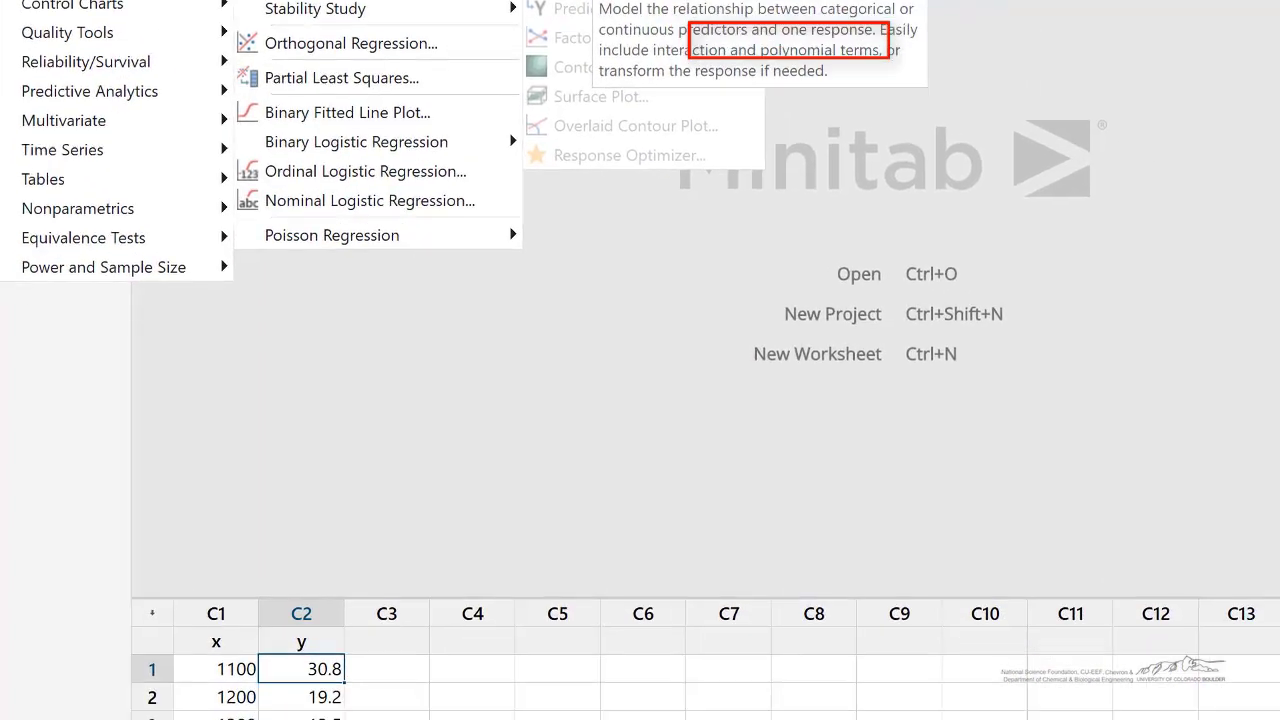
pyautogui.click(772, 42)
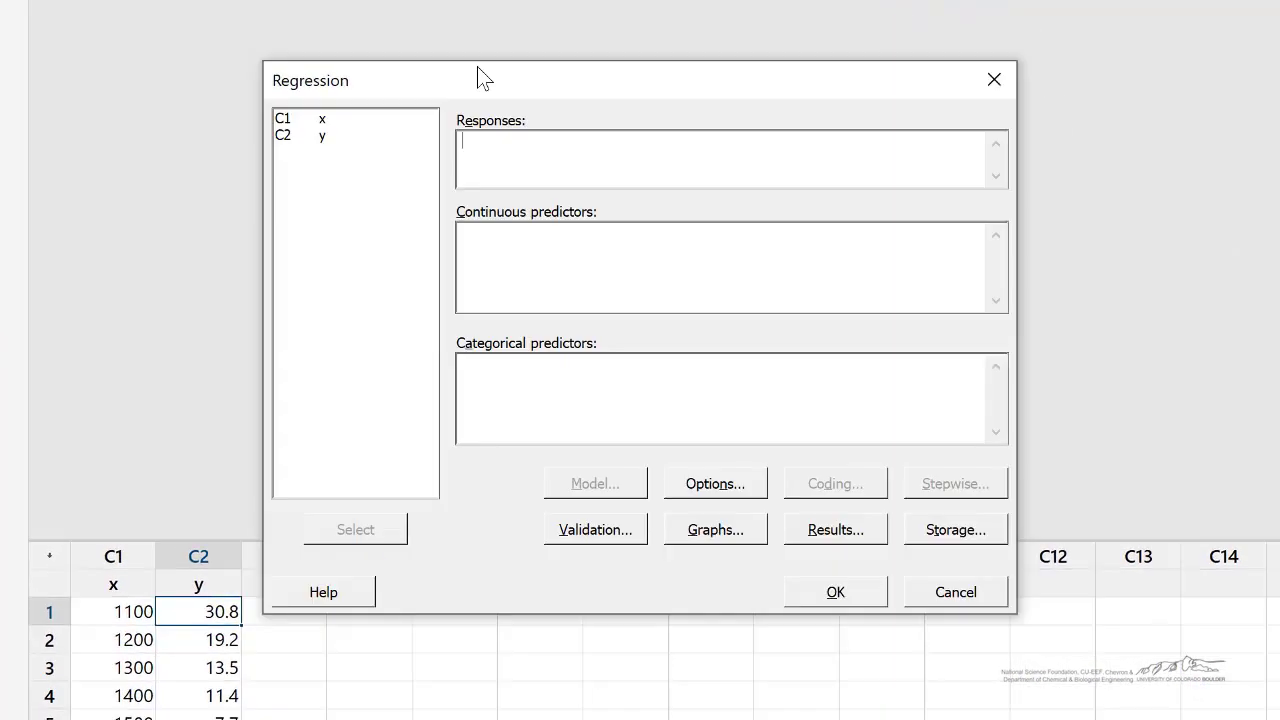
pyautogui.click(305, 136)
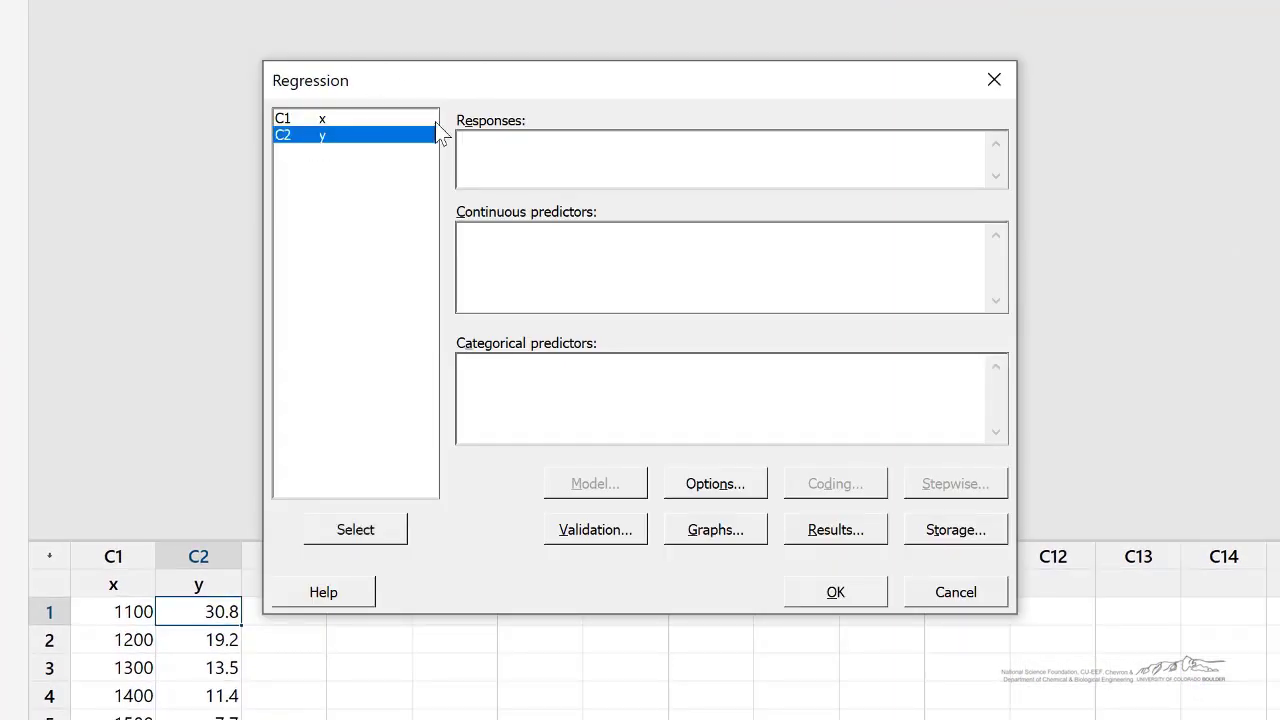
pyautogui.click(371, 533)
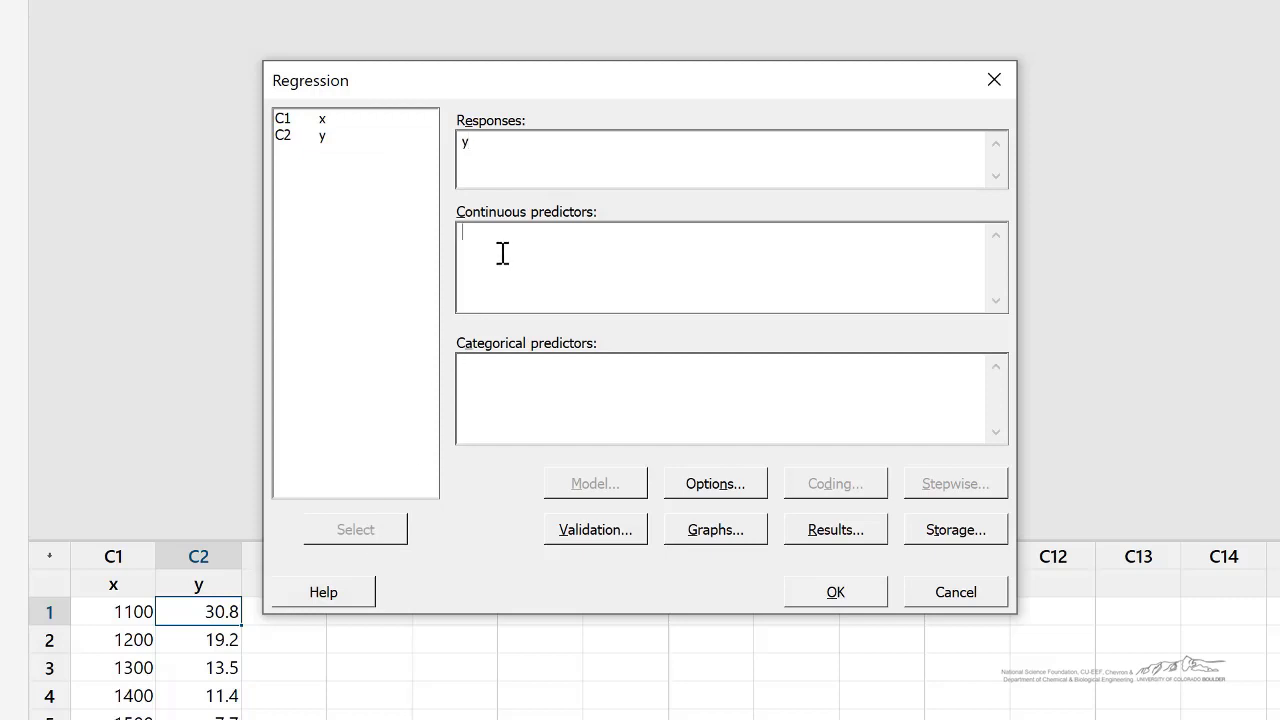
pyautogui.click(328, 118)
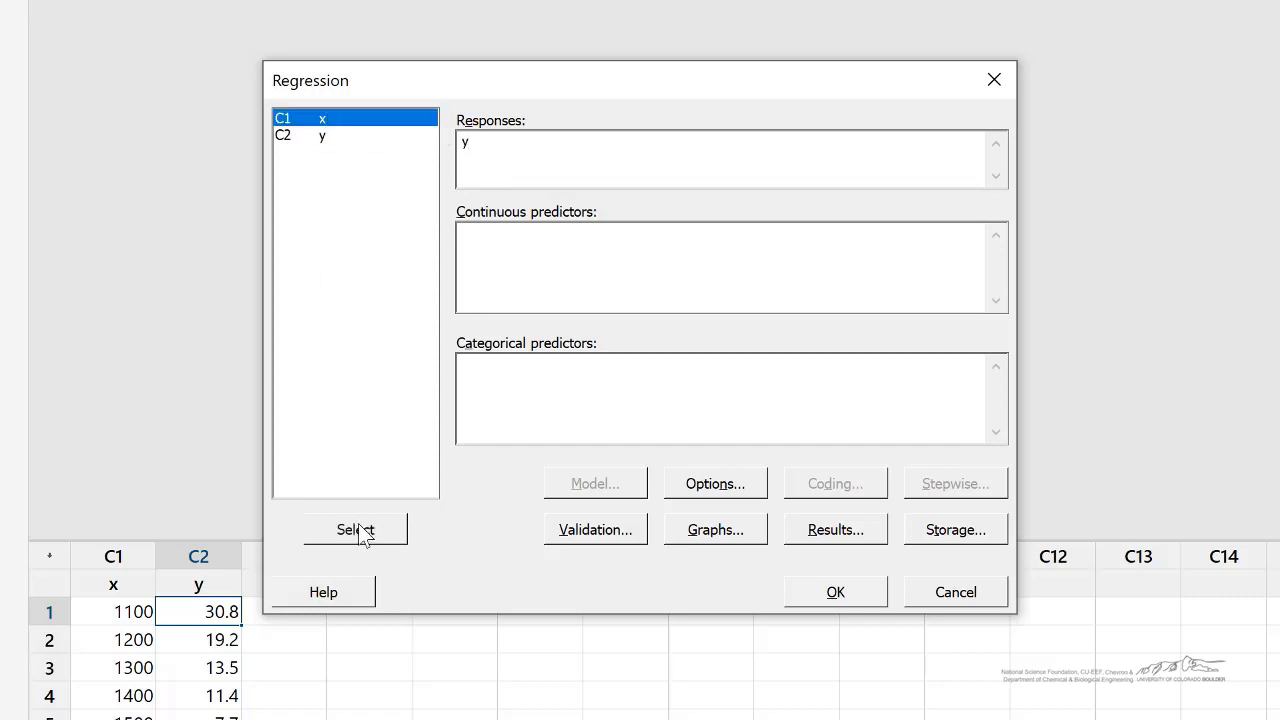
pyautogui.click(365, 533)
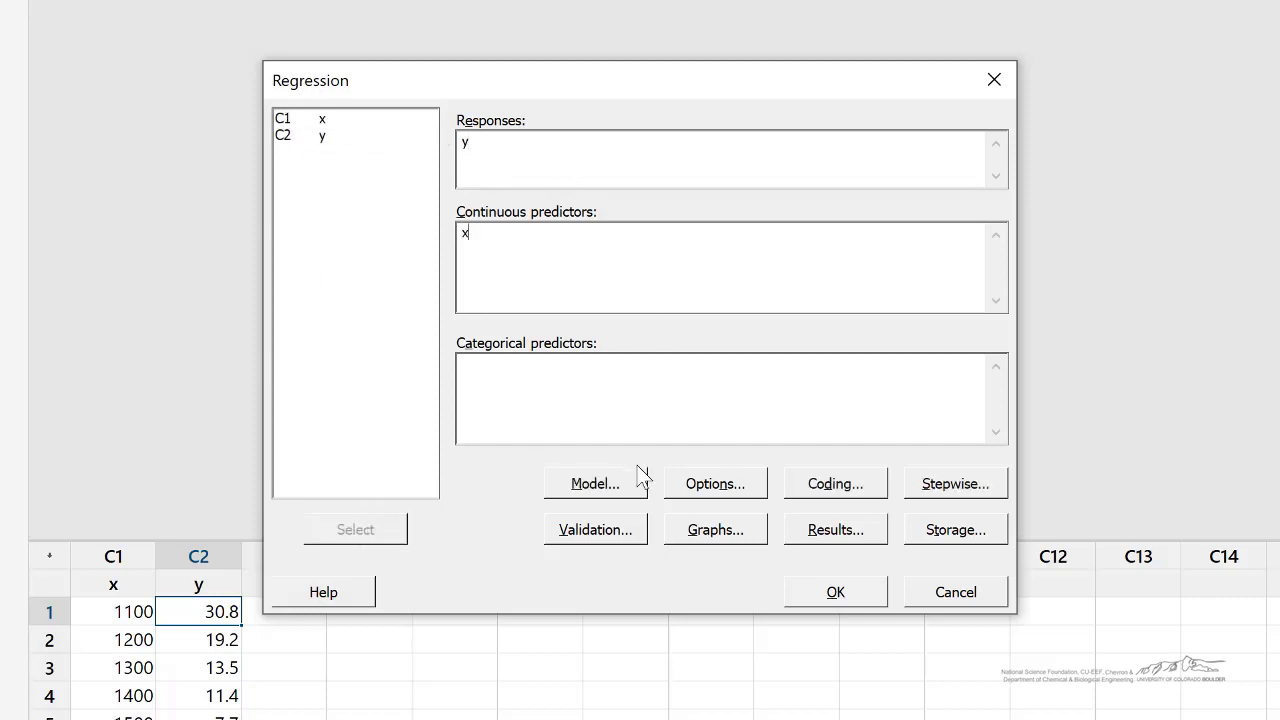
# Review the regression's model terms and its additional options
pyautogui.click(584, 481)
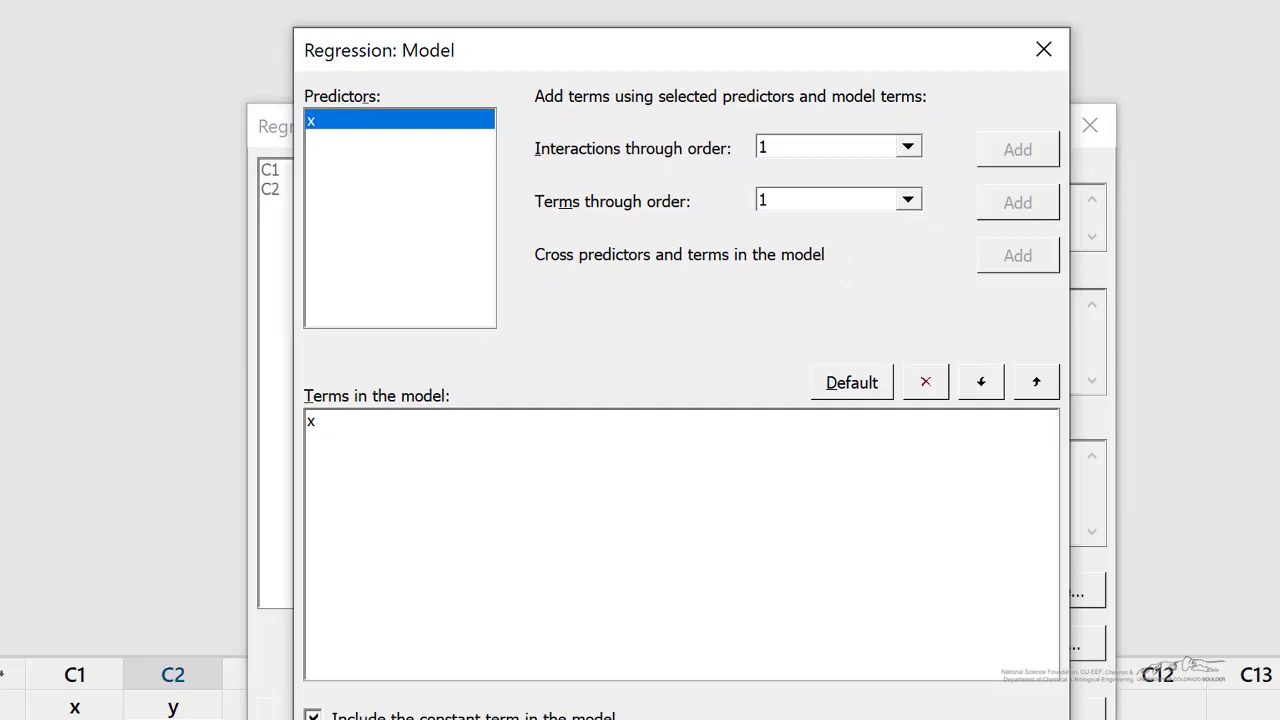
pyautogui.click(833, 634)
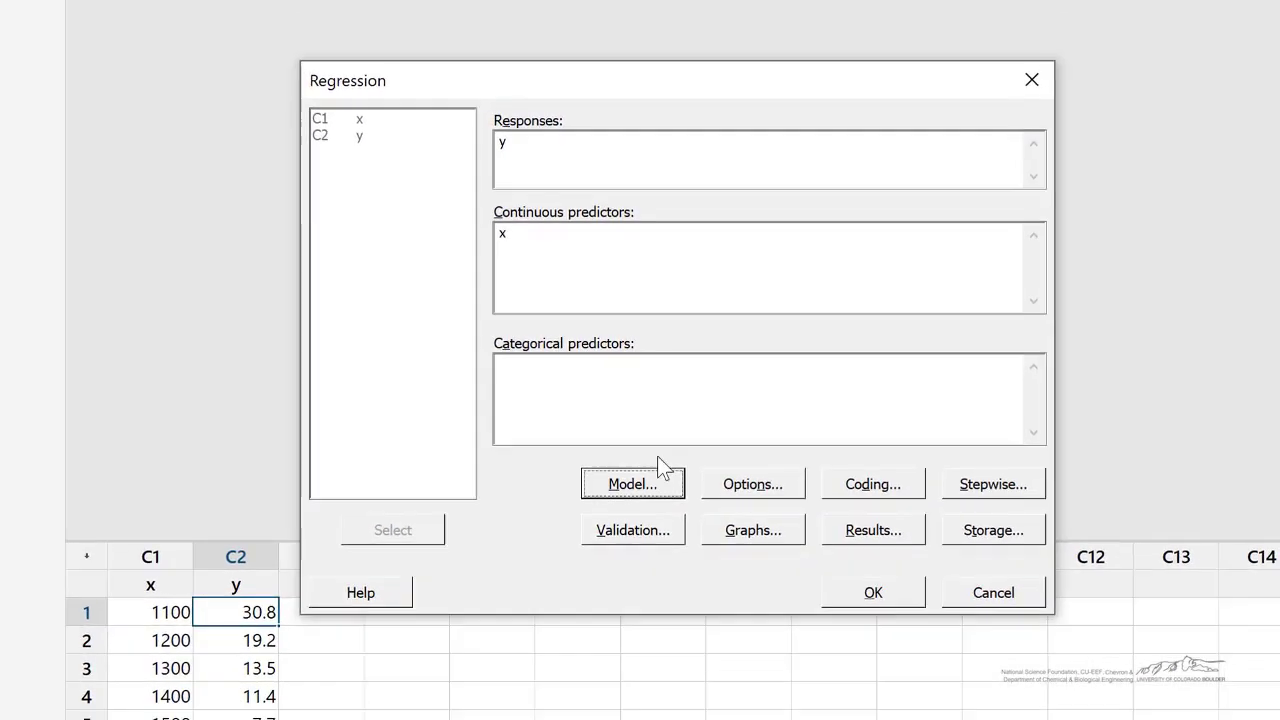
pyautogui.click(736, 482)
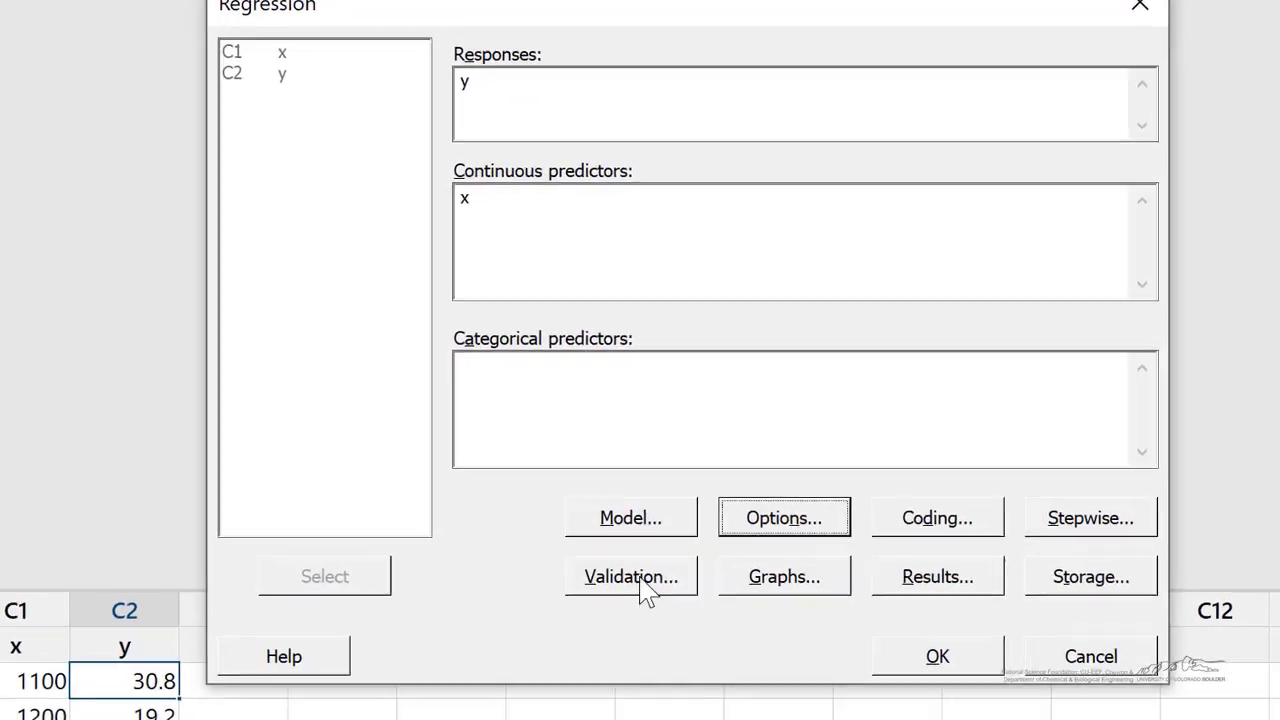
# Set the regression graphs to four-in-one residual plots and add a plot of residuals versus variable x
pyautogui.click(752, 529)
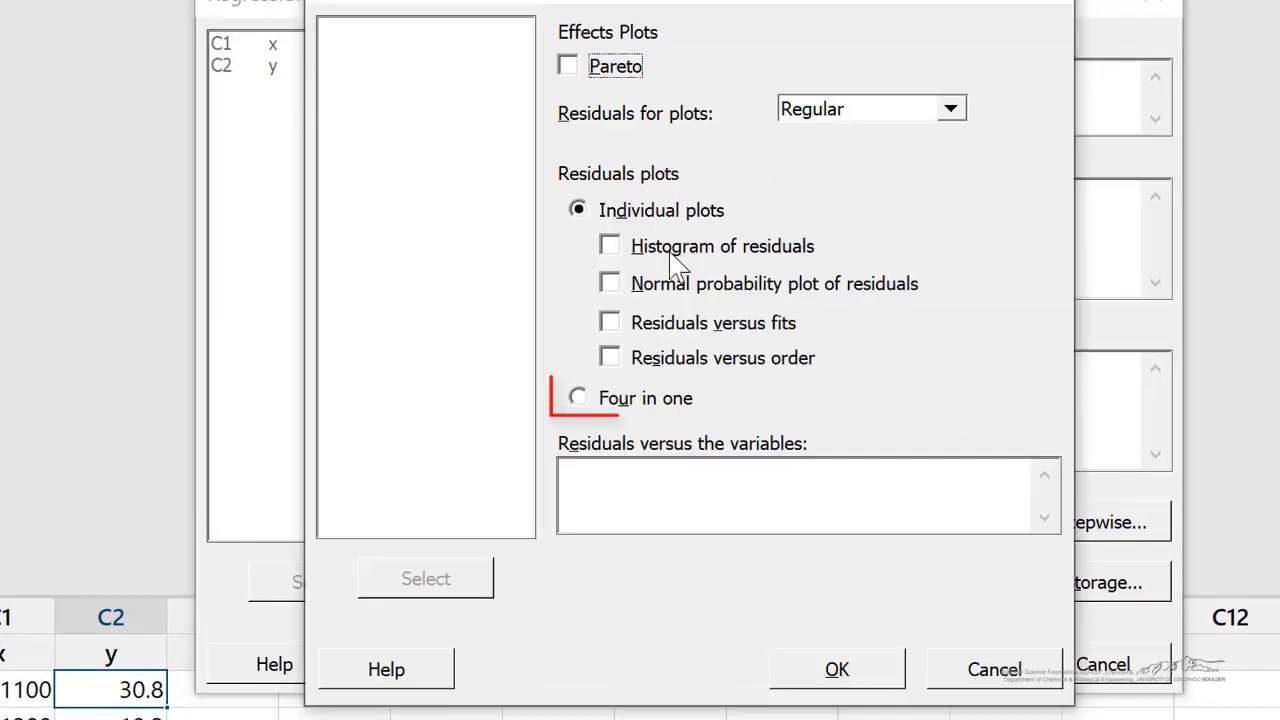
pyautogui.click(580, 399)
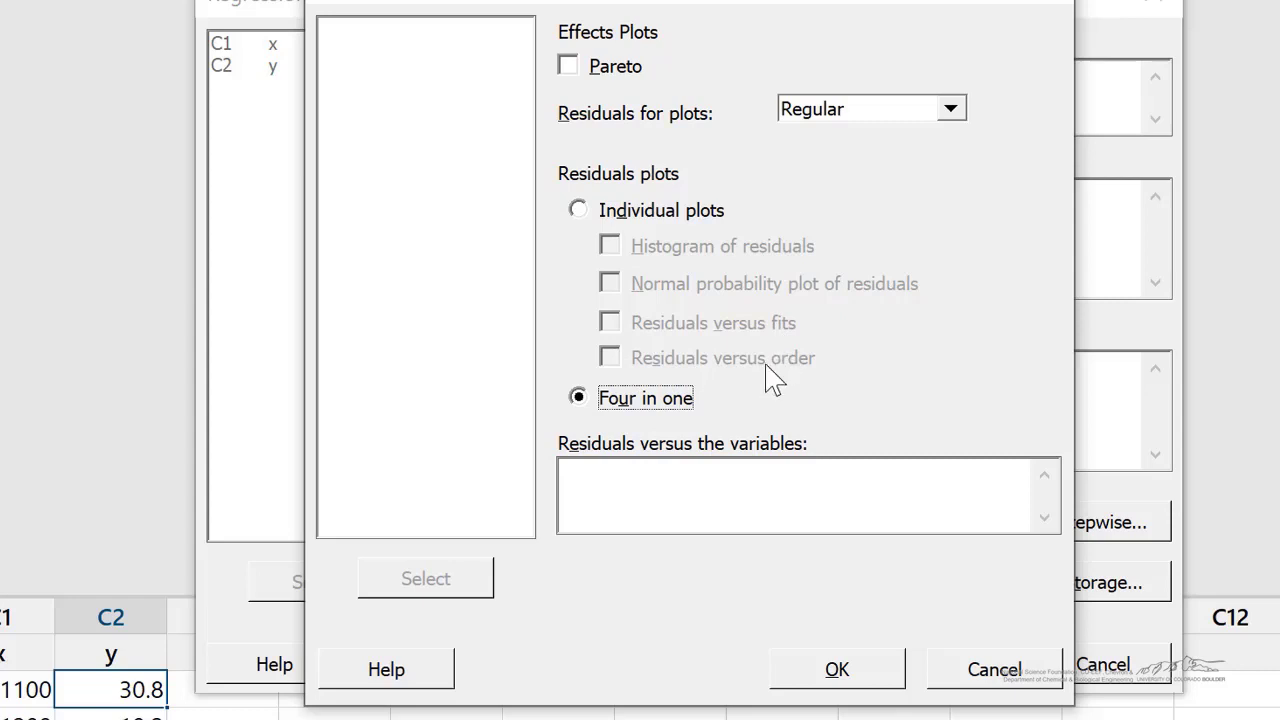
pyautogui.click(712, 480)
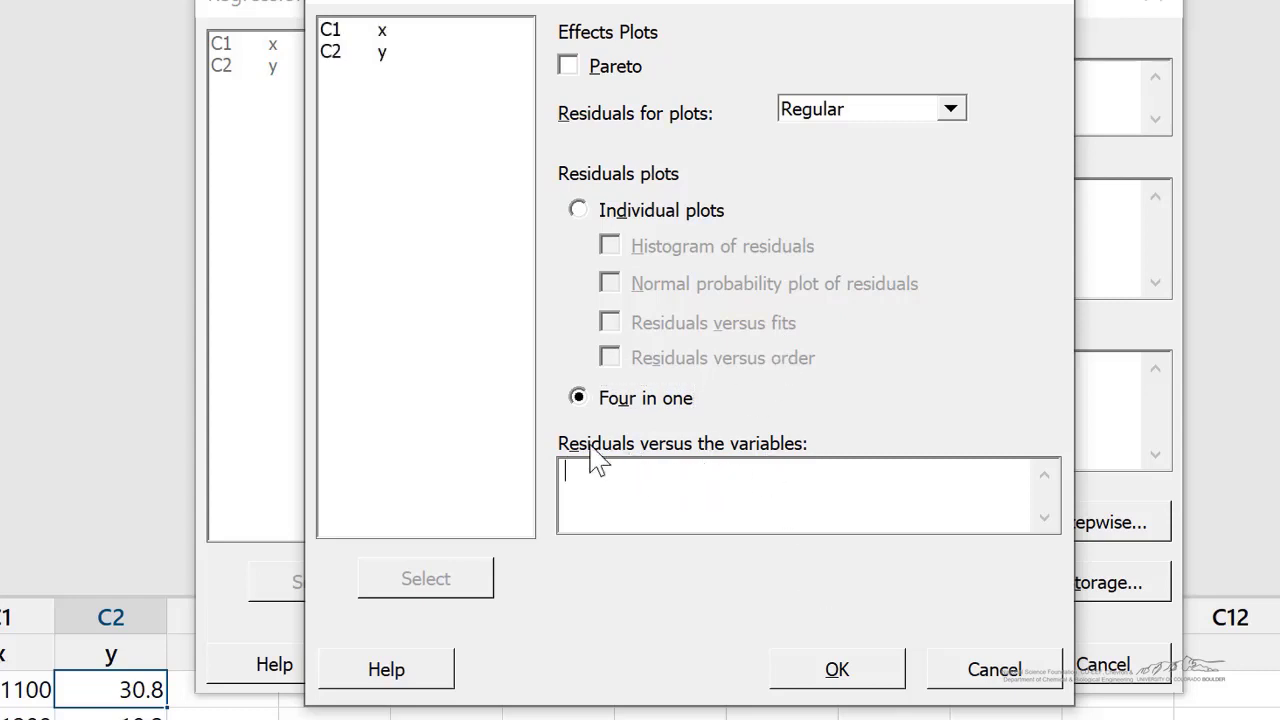
pyautogui.click(381, 30)
pyautogui.click(463, 580)
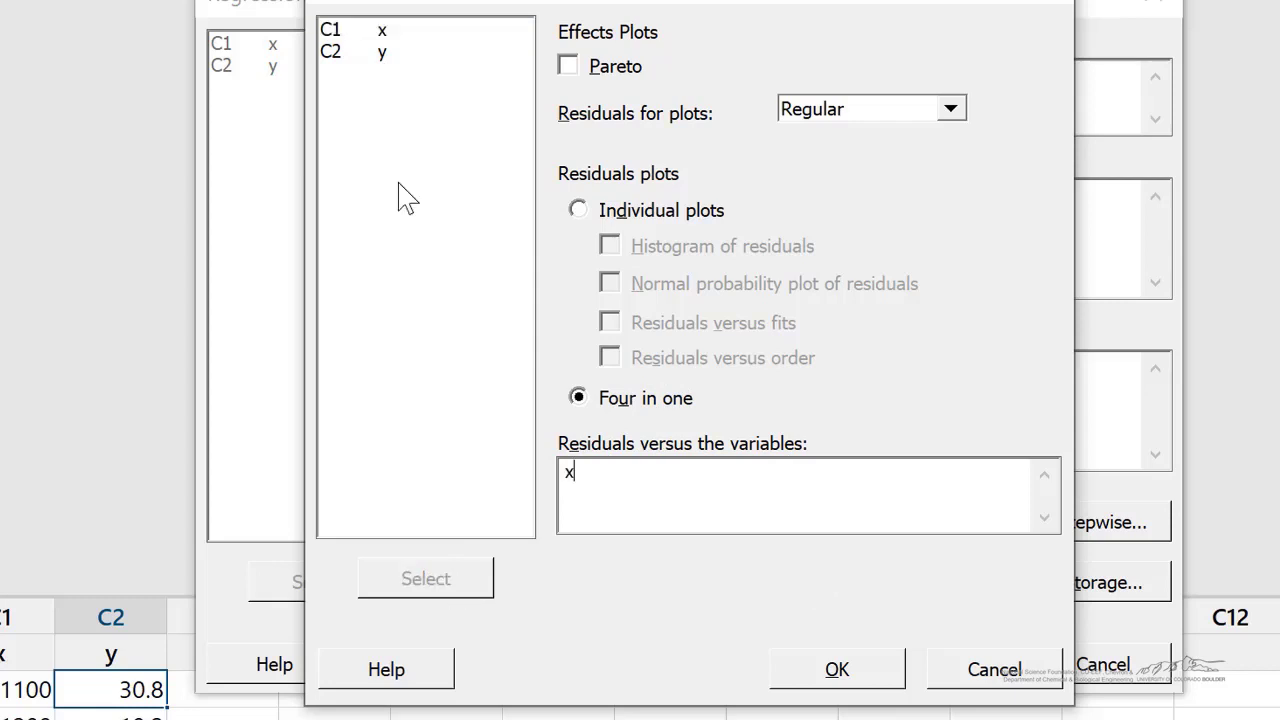
# Add y to the variables for the residuals-versus plots and run the linear regression
pyautogui.click(368, 54)
pyautogui.click(453, 590)
pyautogui.click(840, 672)
pyautogui.click(975, 675)
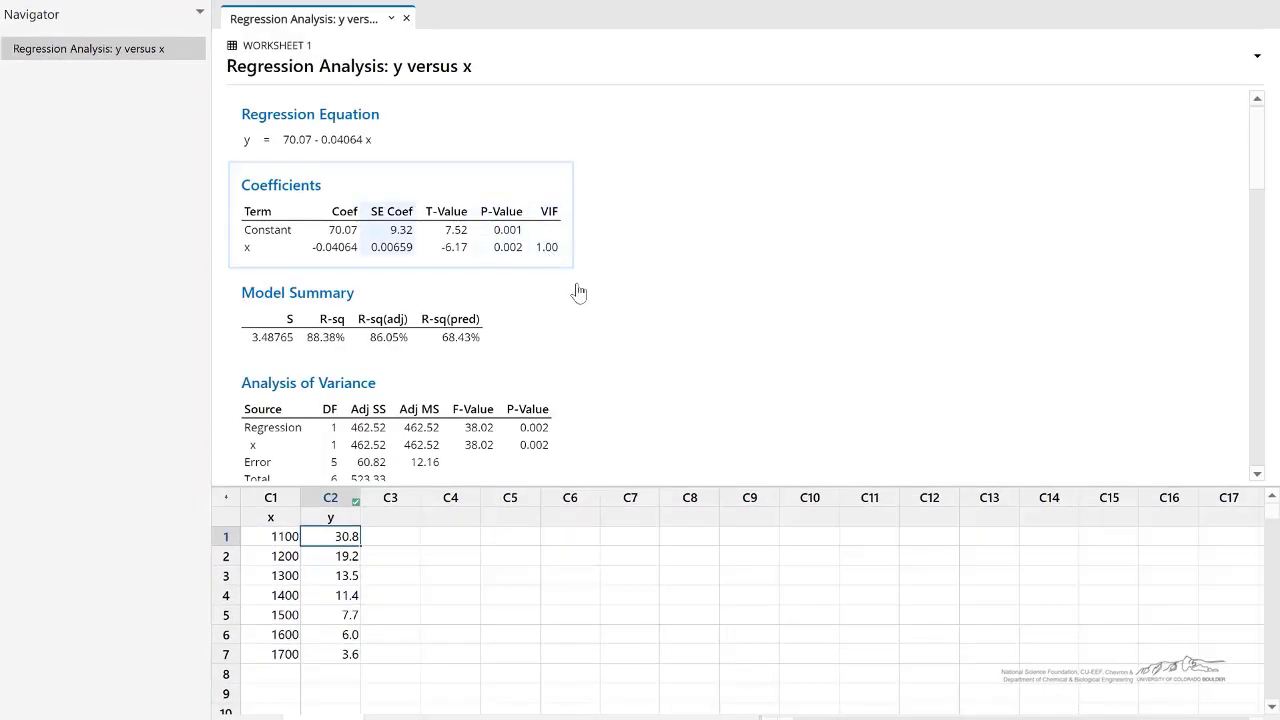
# Examine the linear regression's equation, summary tables, four-in-one residual plots and the plots of residuals versus x and y
pyautogui.scroll(-2, 580, 293)
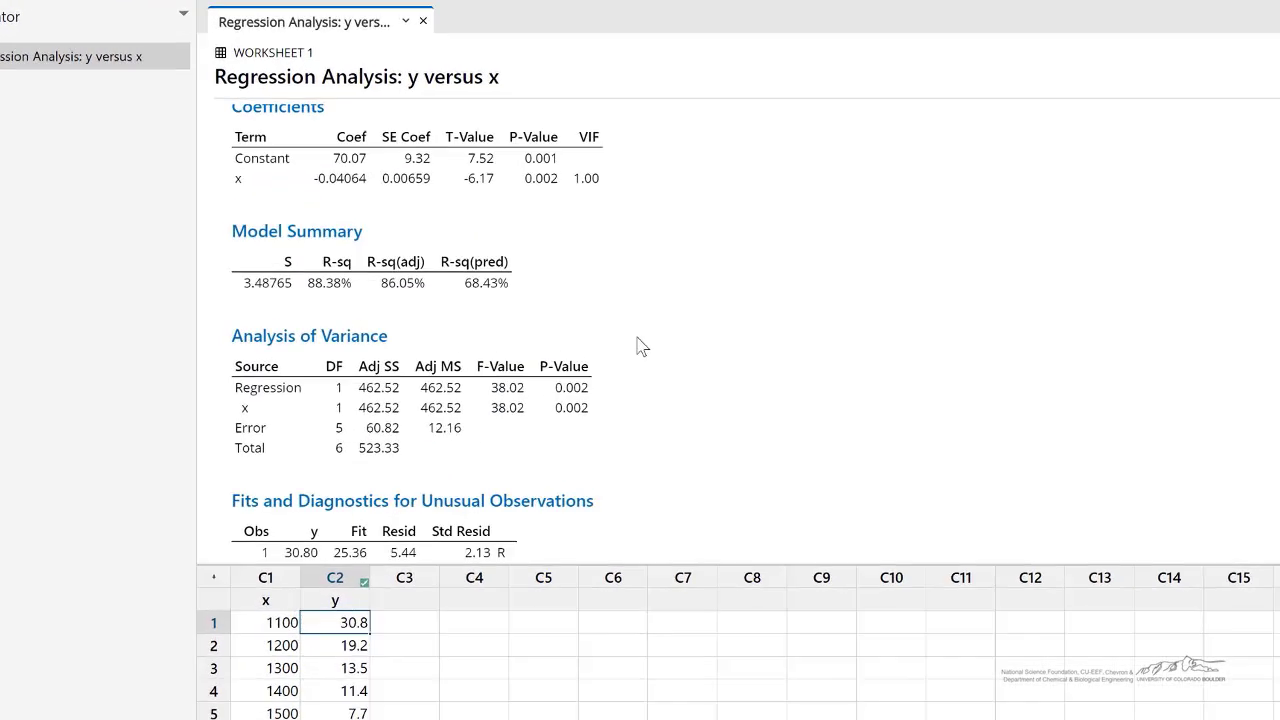
pyautogui.scroll(2, 588, 296)
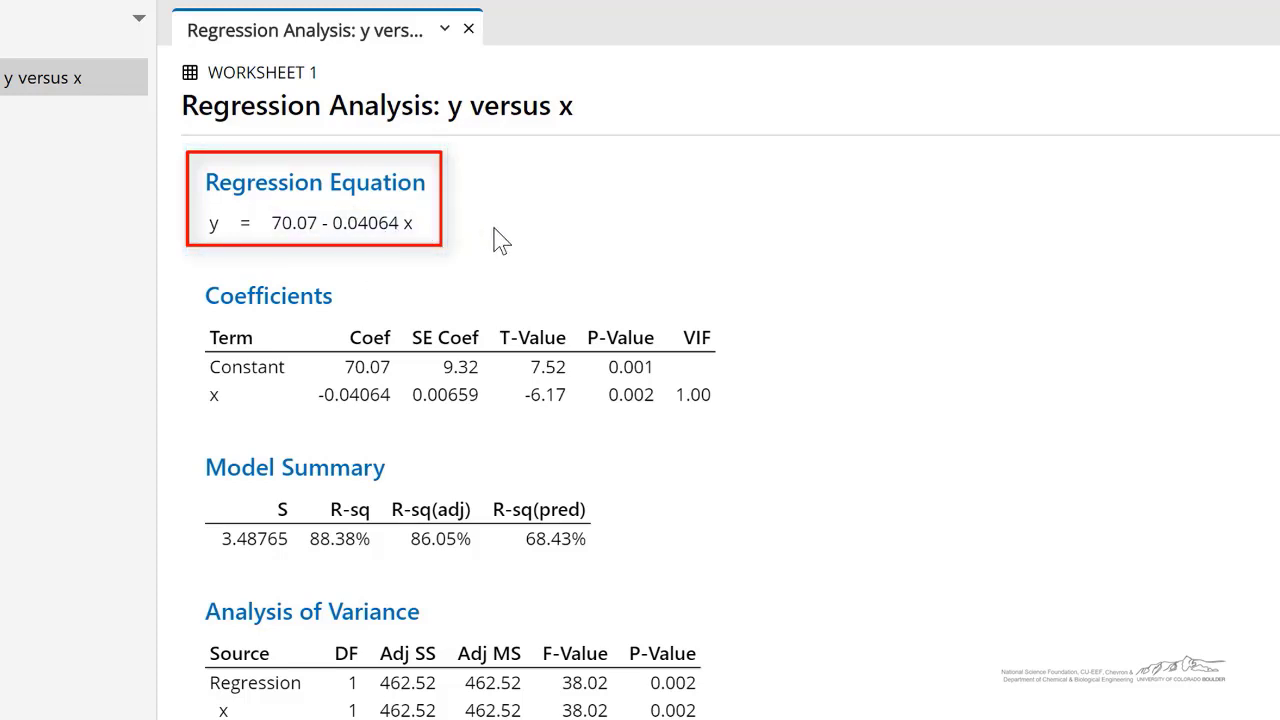
pyautogui.scroll(-5, 897, 450)
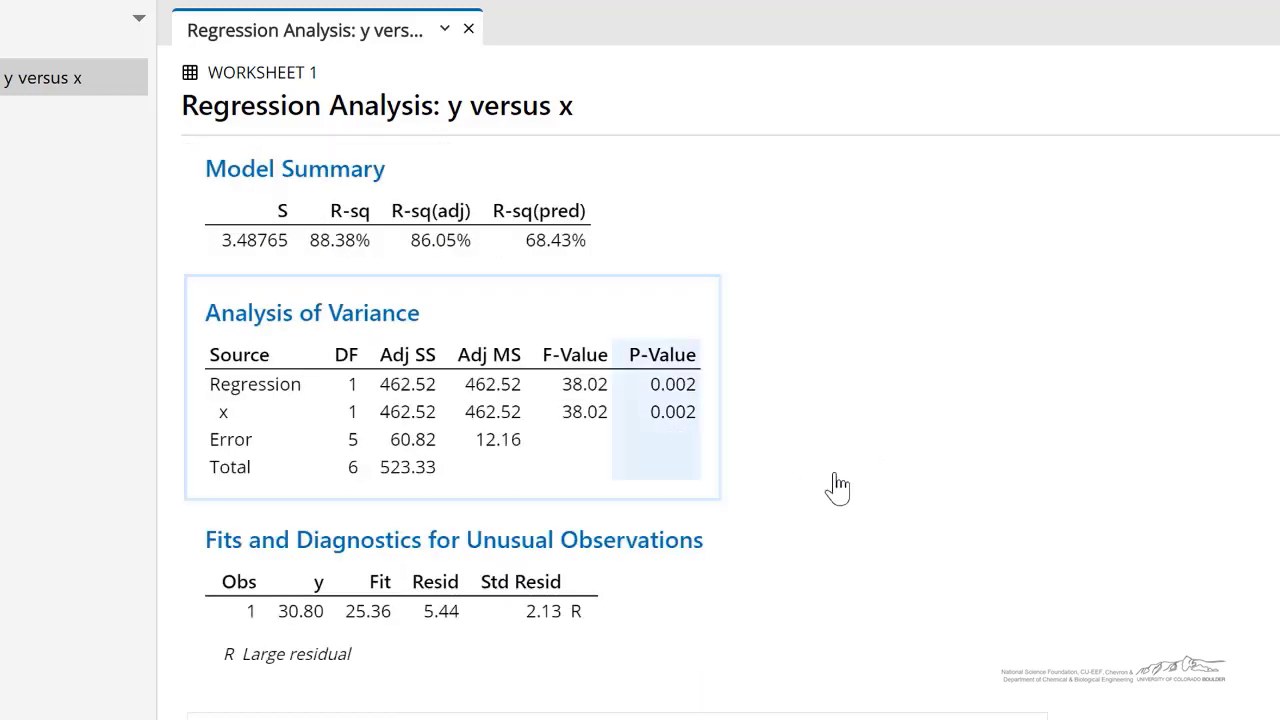
pyautogui.scroll(-2, 834, 486)
pyautogui.scroll(-3, 860, 476)
pyautogui.scroll(-2, 1220, 428)
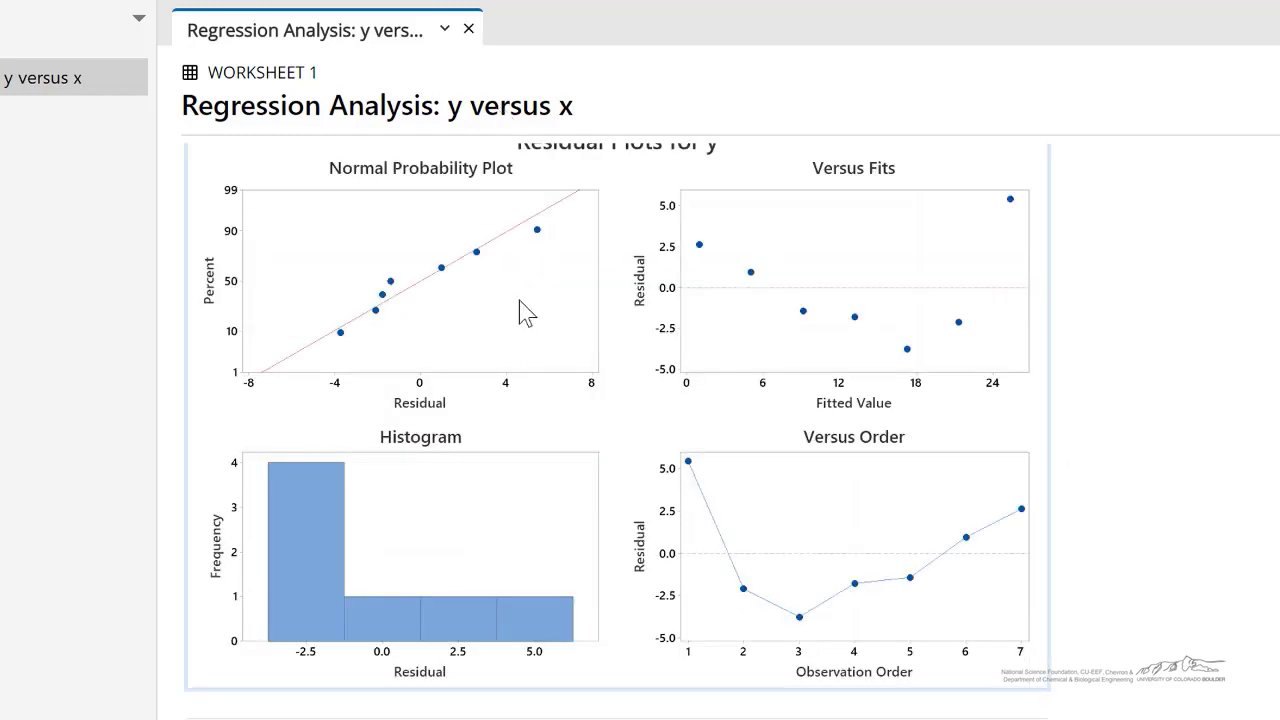
pyautogui.scroll(2, 746, 321)
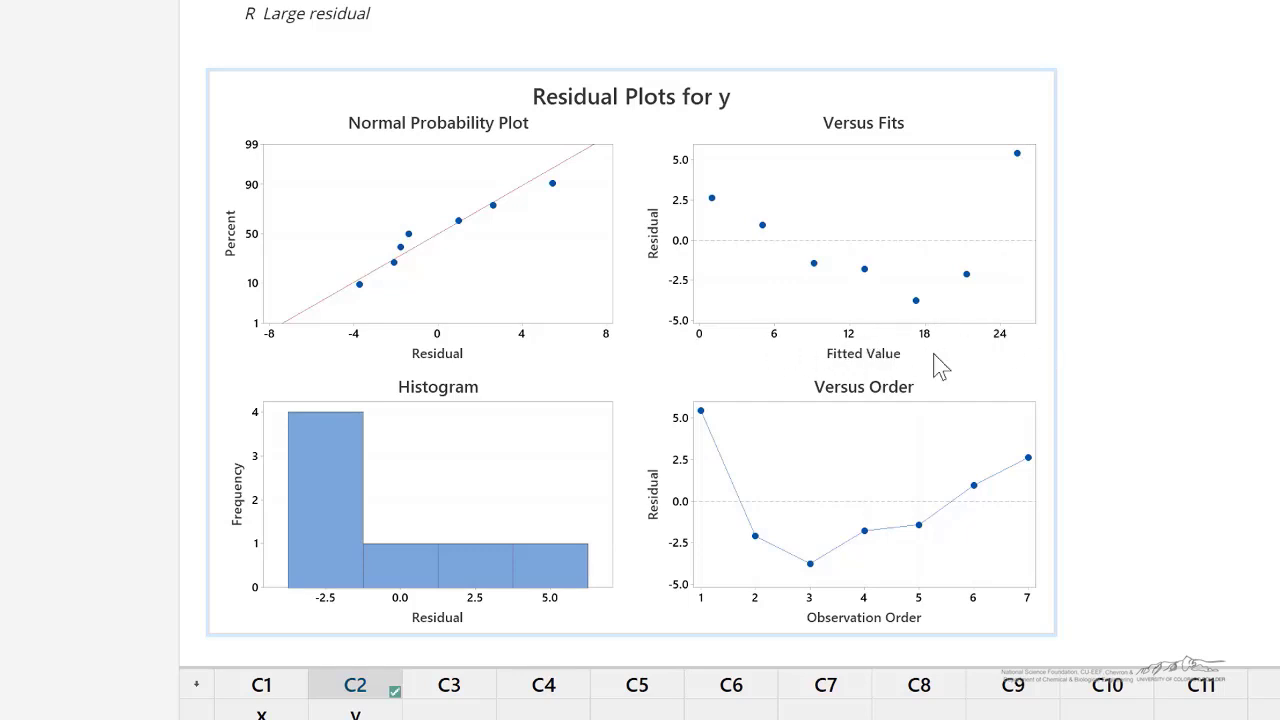
pyautogui.scroll(-3, 306, 297)
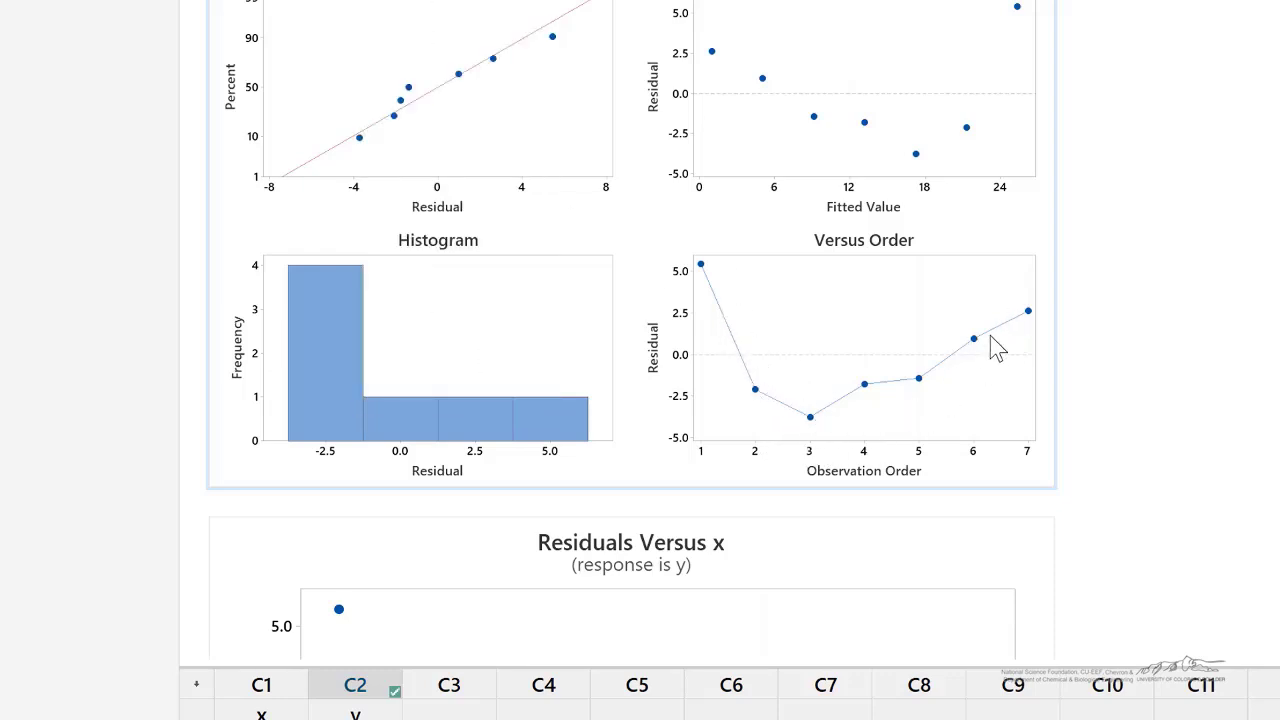
pyautogui.scroll(-2, 818, 427)
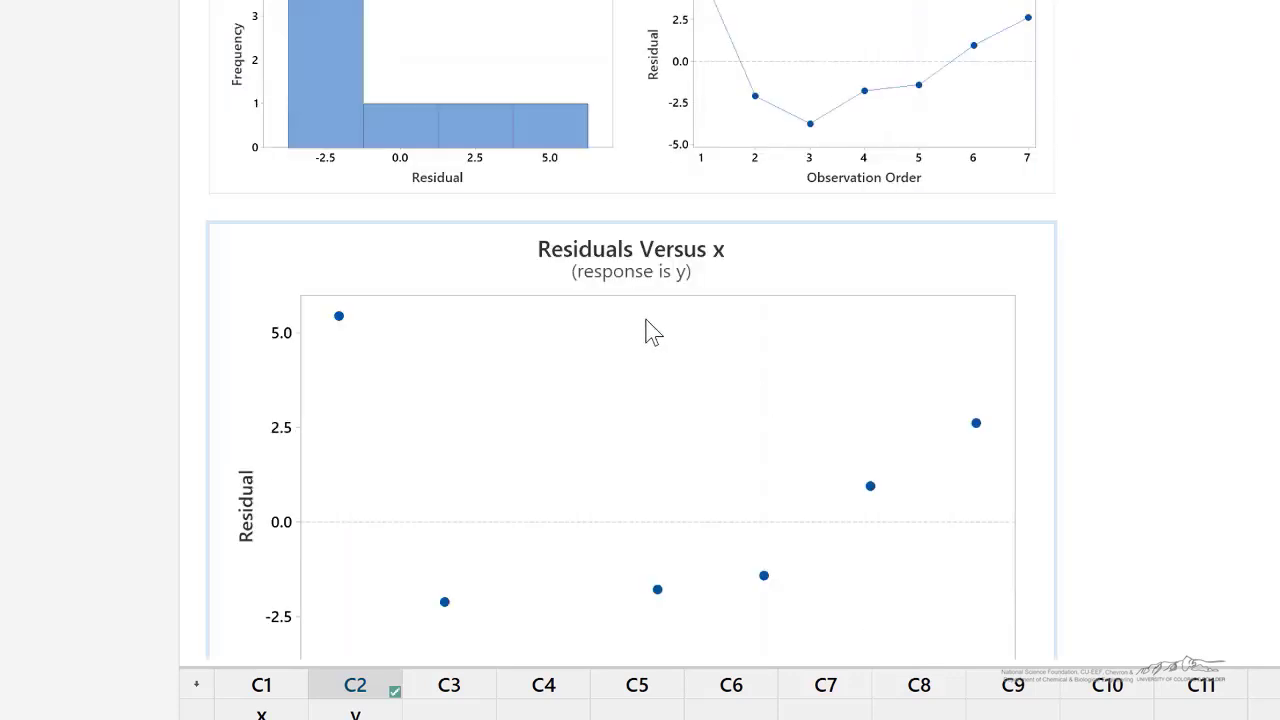
pyautogui.scroll(-1, 874, 417)
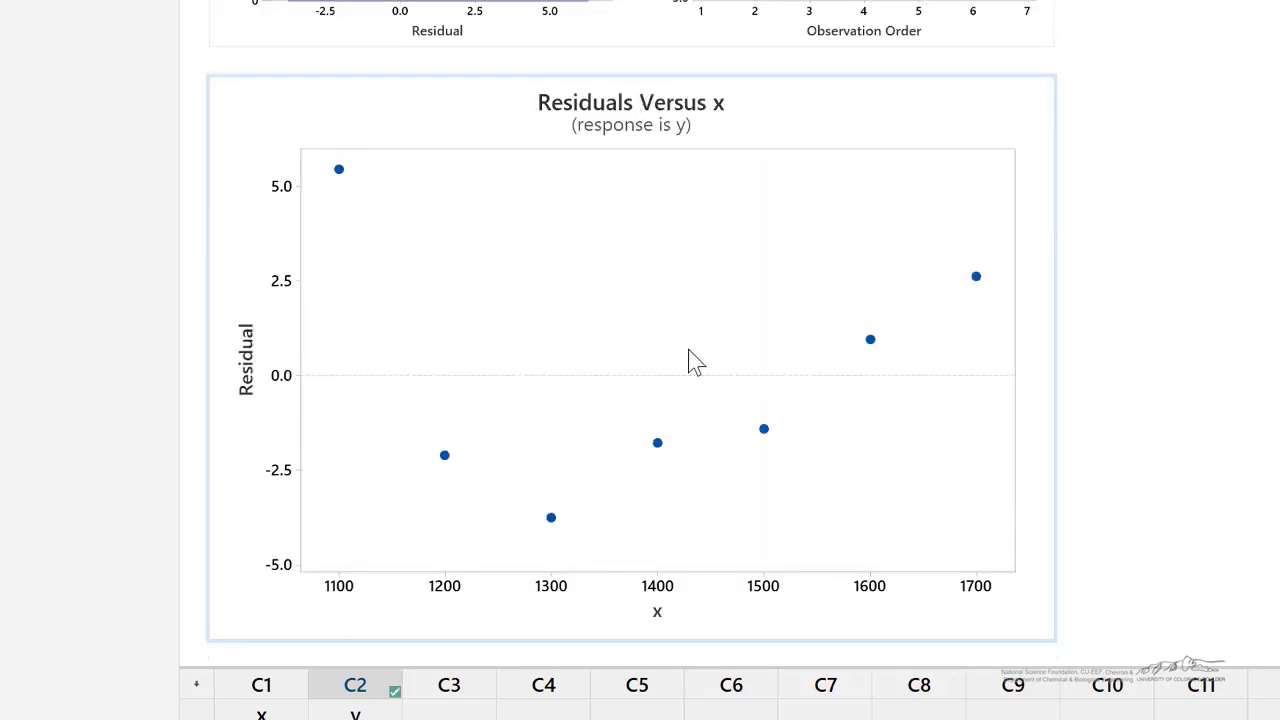
pyautogui.scroll(-4, 689, 360)
pyautogui.scroll(-1, 556, 347)
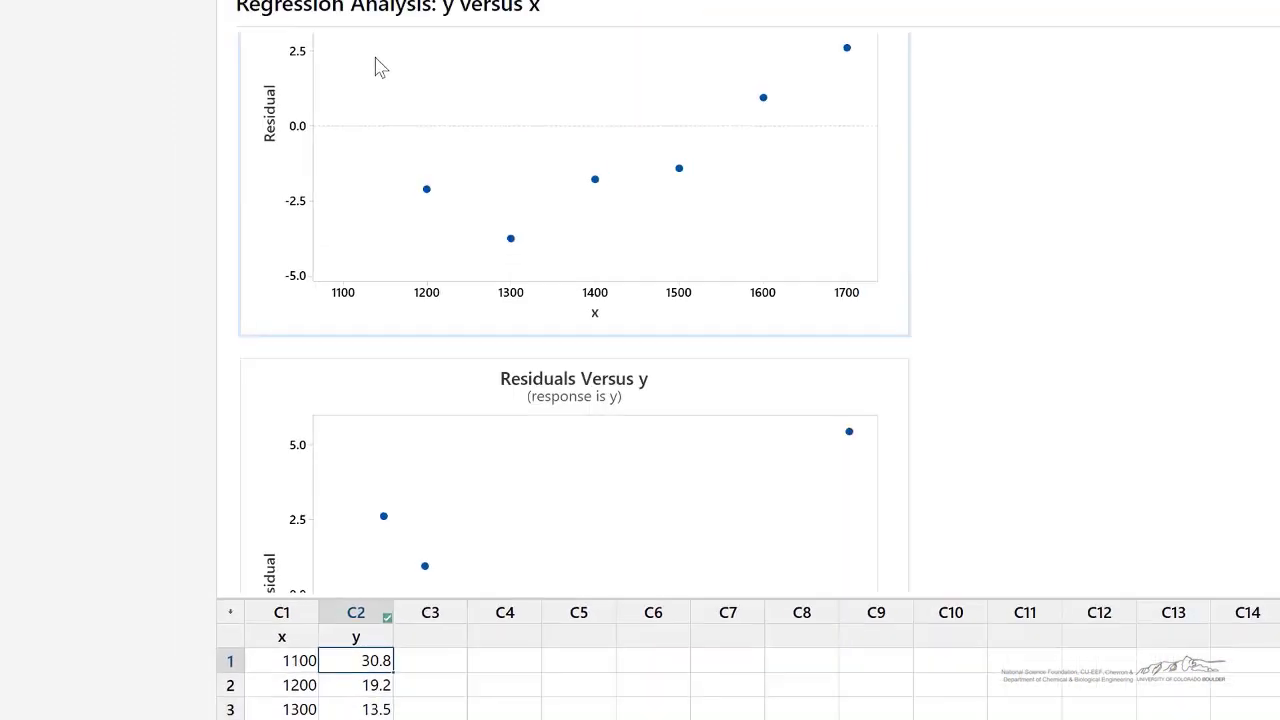
# Refit the regression model of y on x with terms through order 3 added to the model
pyautogui.click(126, 0)
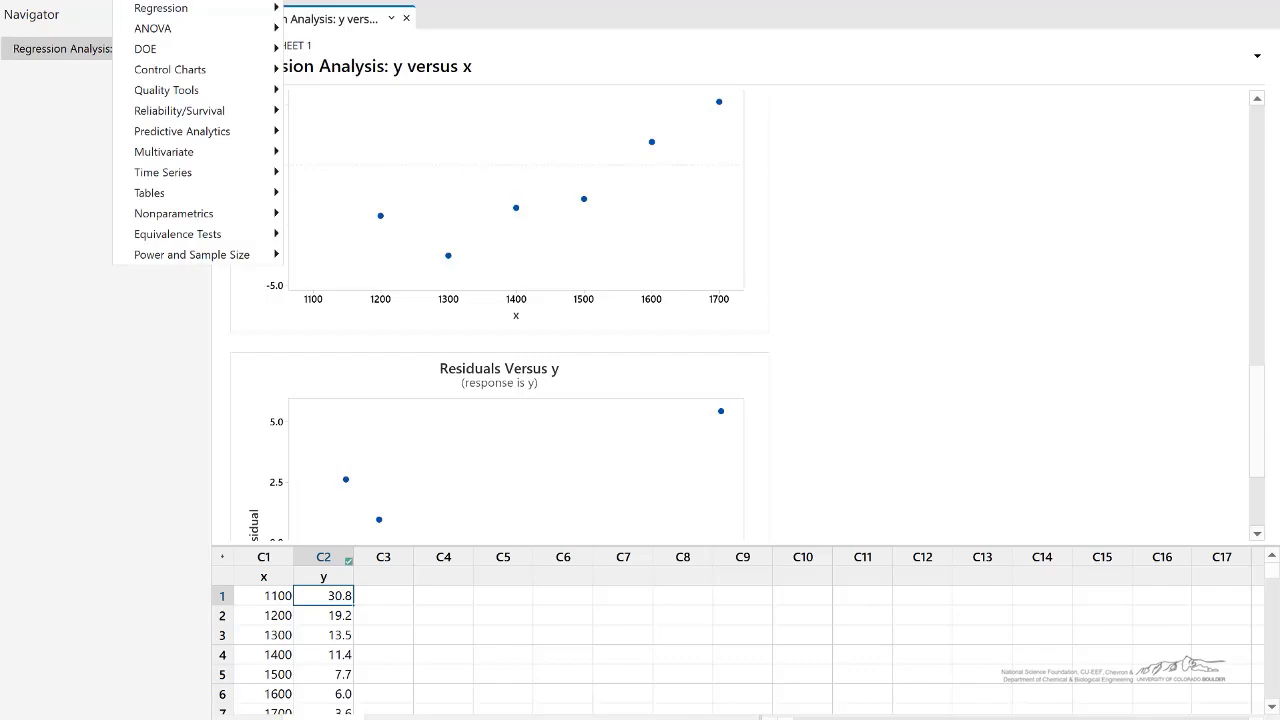
pyautogui.moveTo(160, 7)
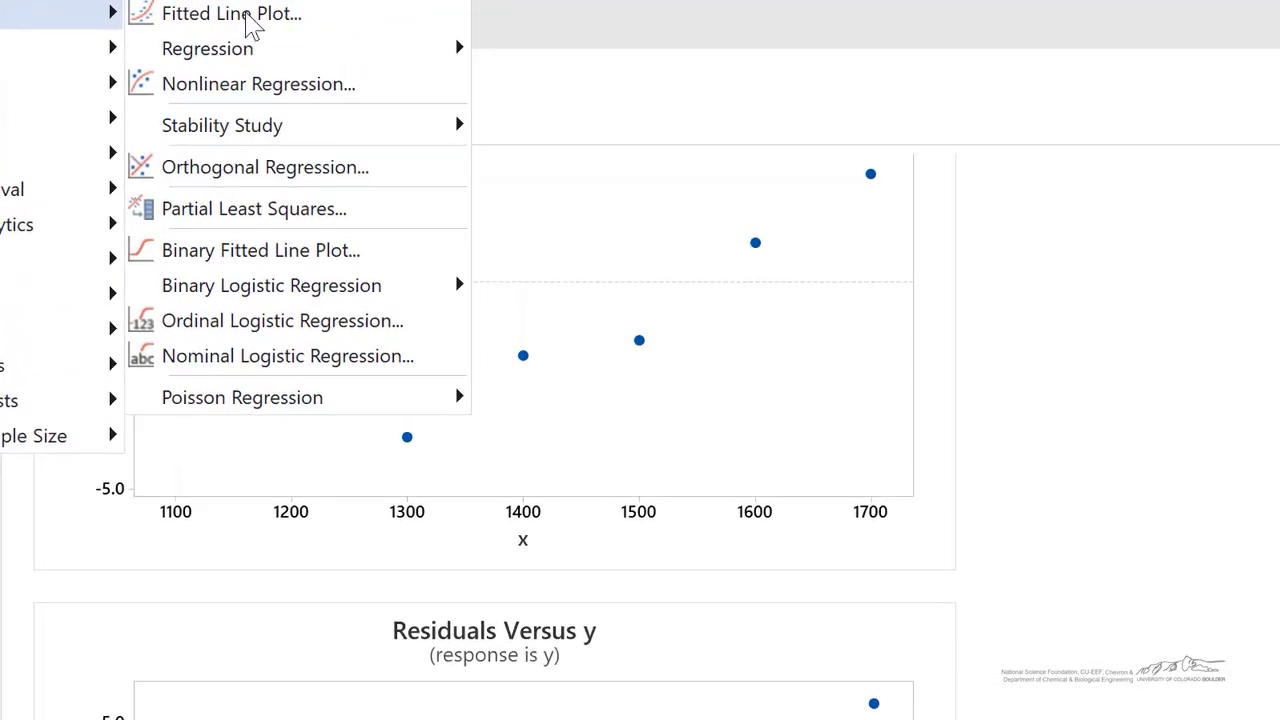
pyautogui.moveTo(368, 35)
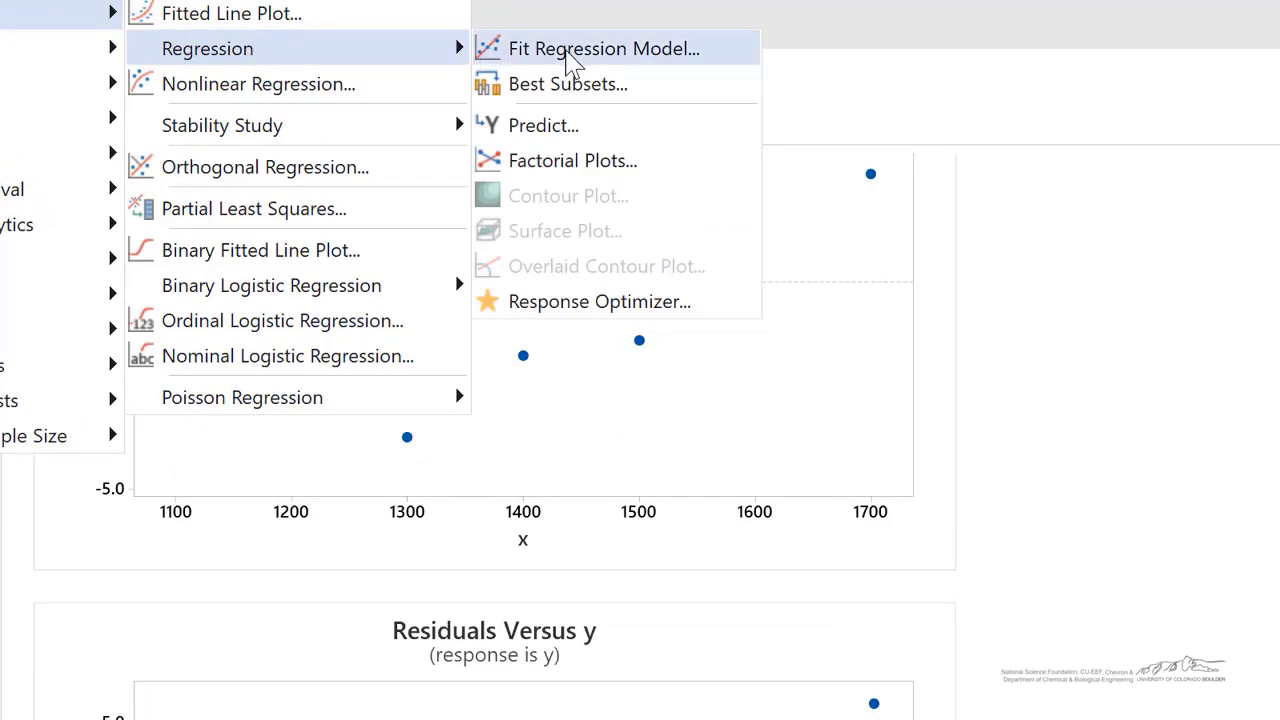
pyautogui.click(573, 62)
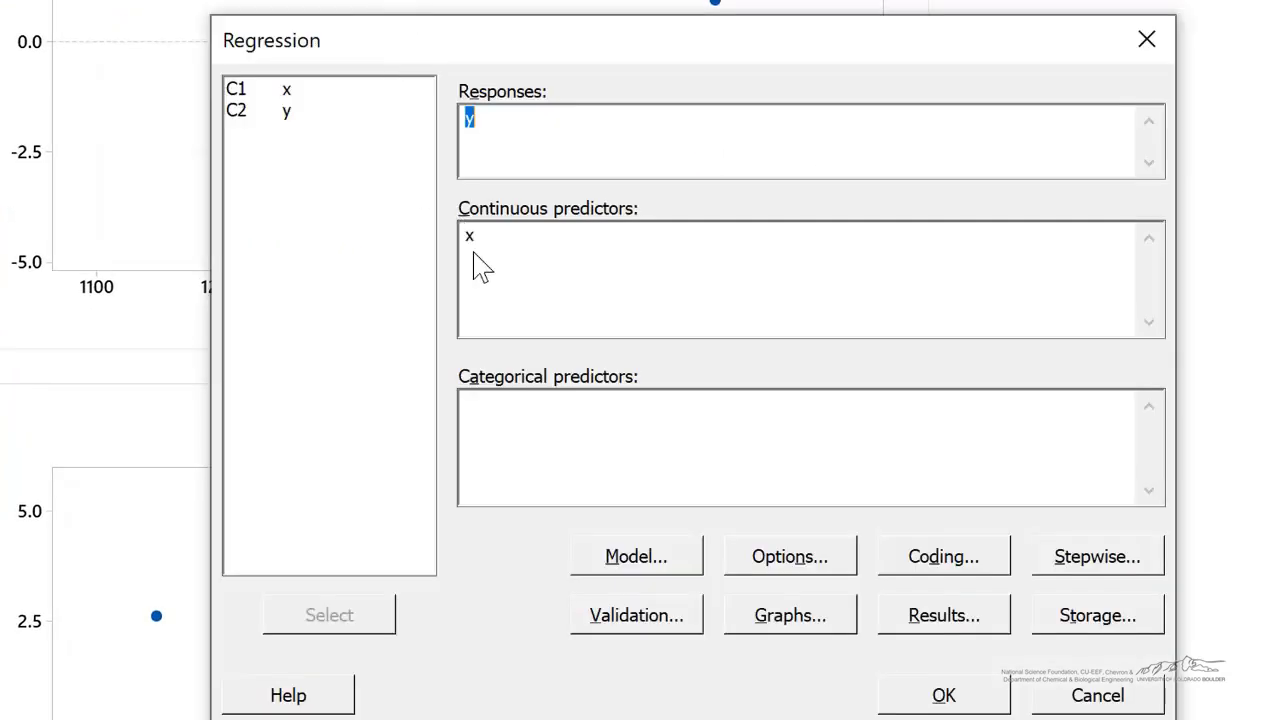
pyautogui.click(635, 570)
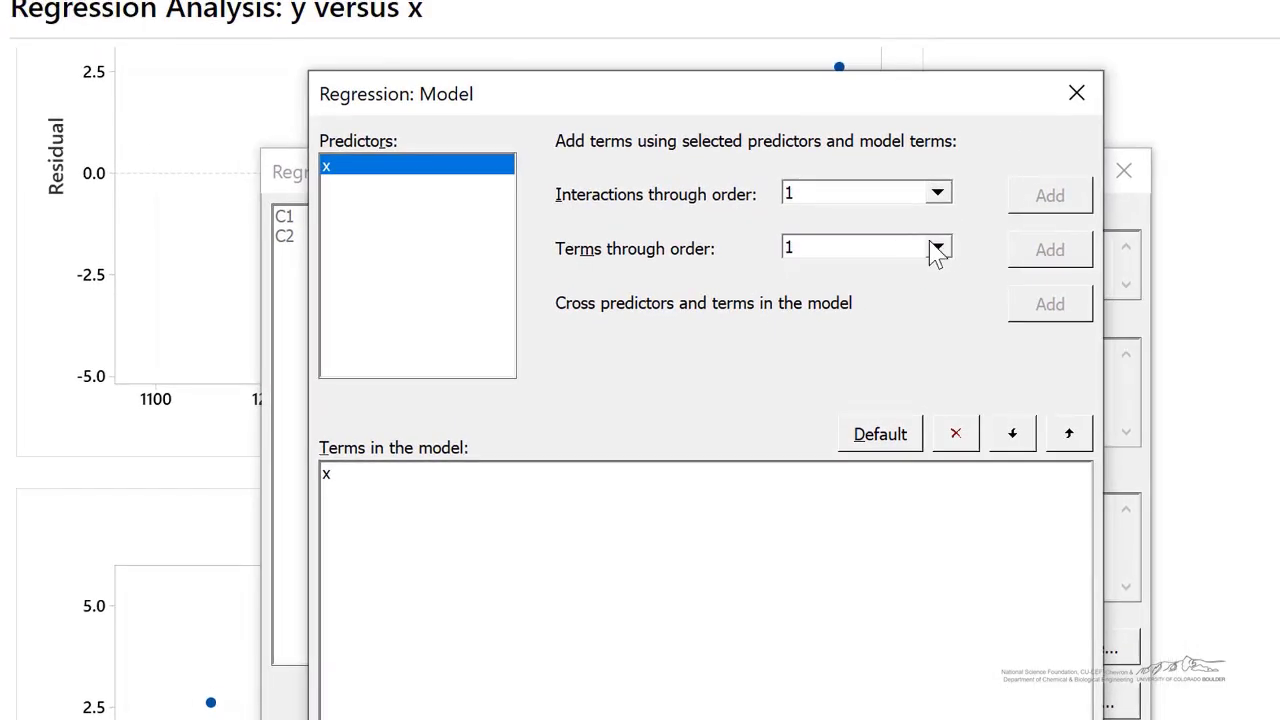
pyautogui.click(937, 250)
pyautogui.click(862, 311)
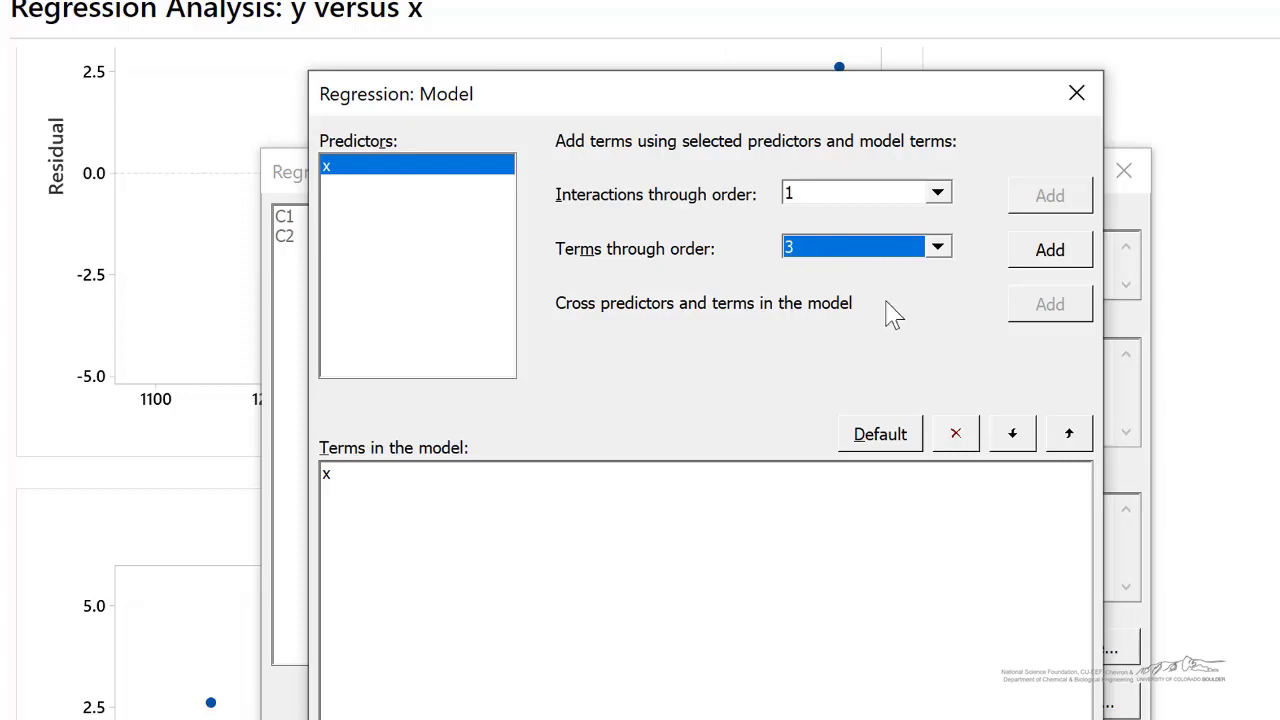
pyautogui.click(1047, 250)
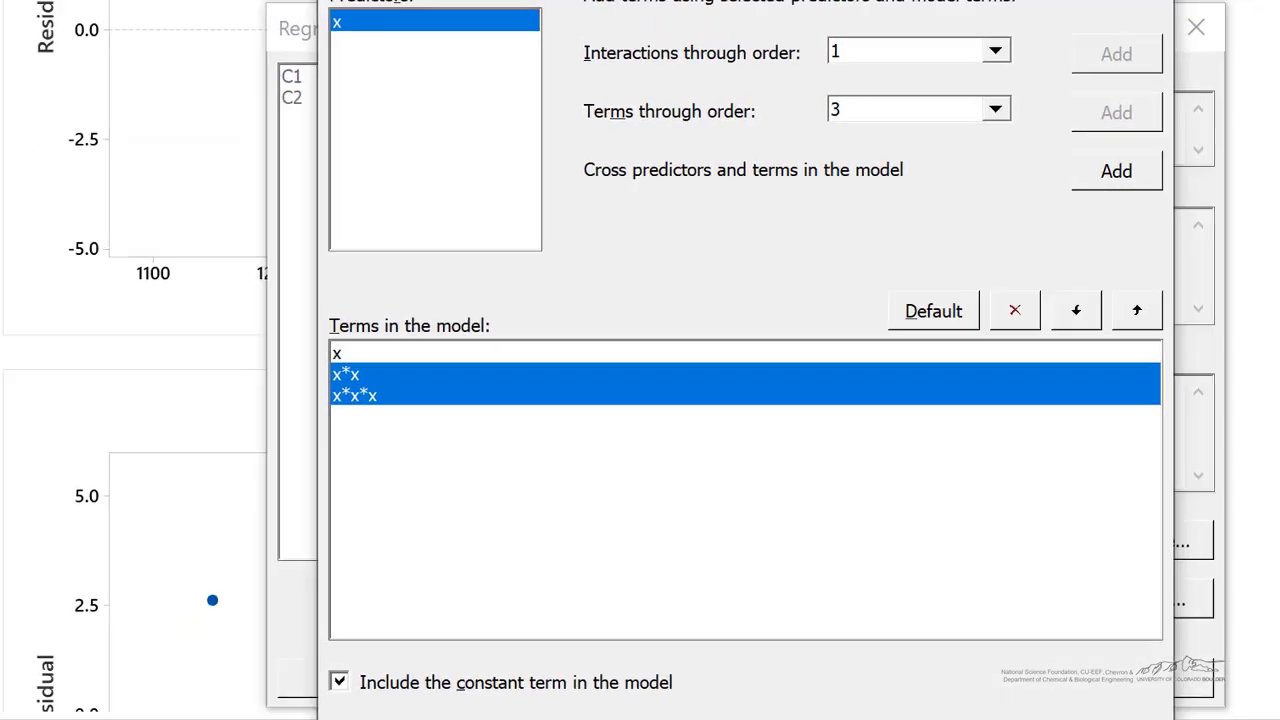
pyautogui.click(898, 690)
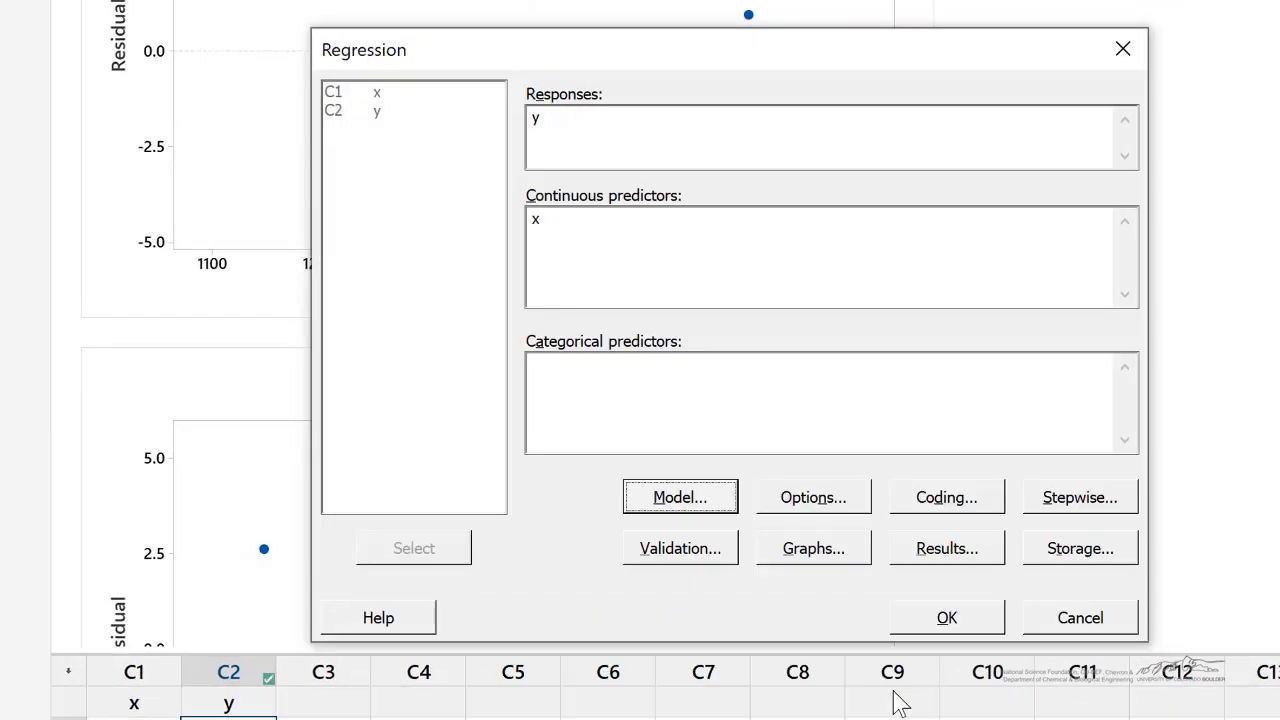
pyautogui.click(947, 619)
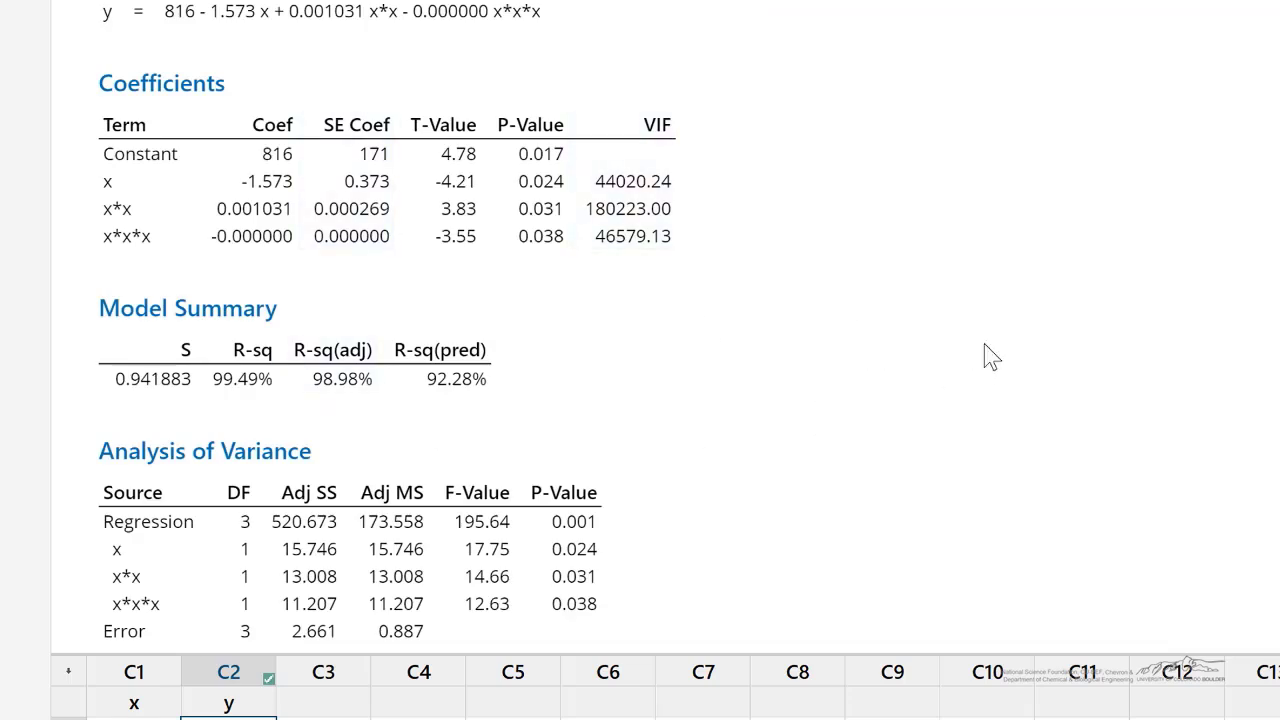
# Examine the cubic model's equation, statistics, four-in-one residual plots and the plots of residuals versus x and y
pyautogui.scroll(-4, 991, 357)
pyautogui.scroll(5, 988, 357)
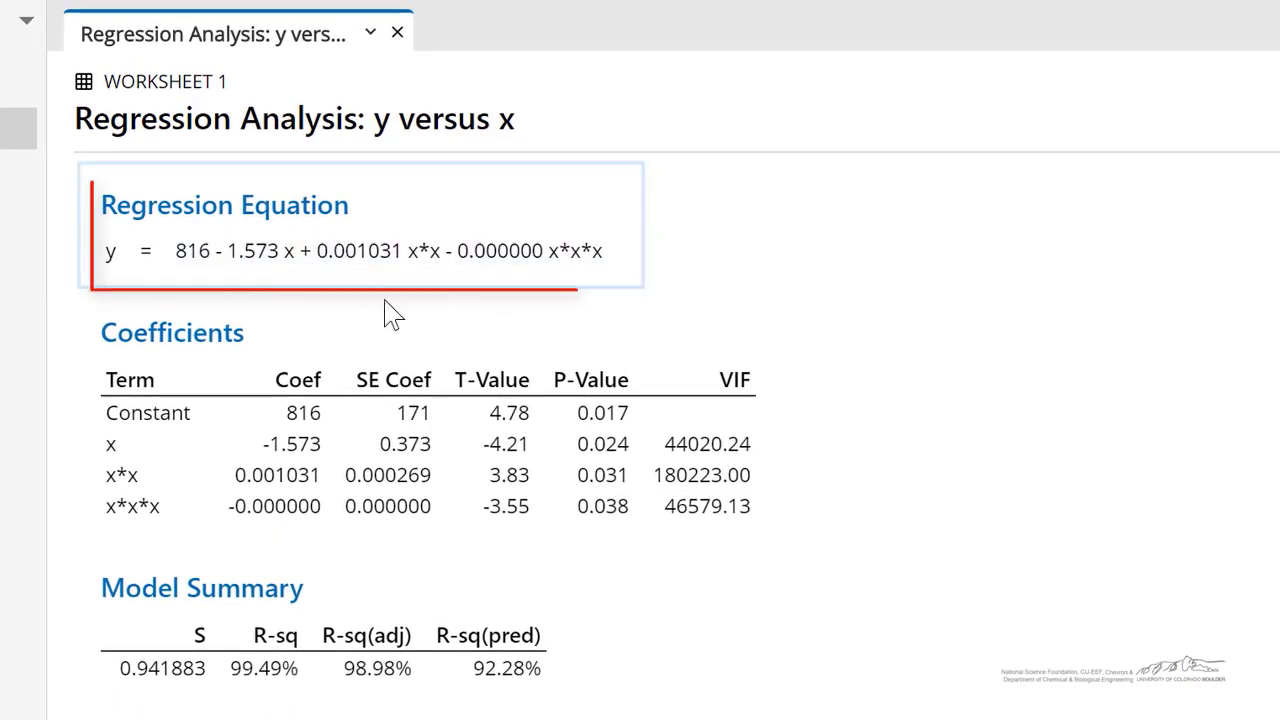
pyautogui.scroll(-4, 850, 640)
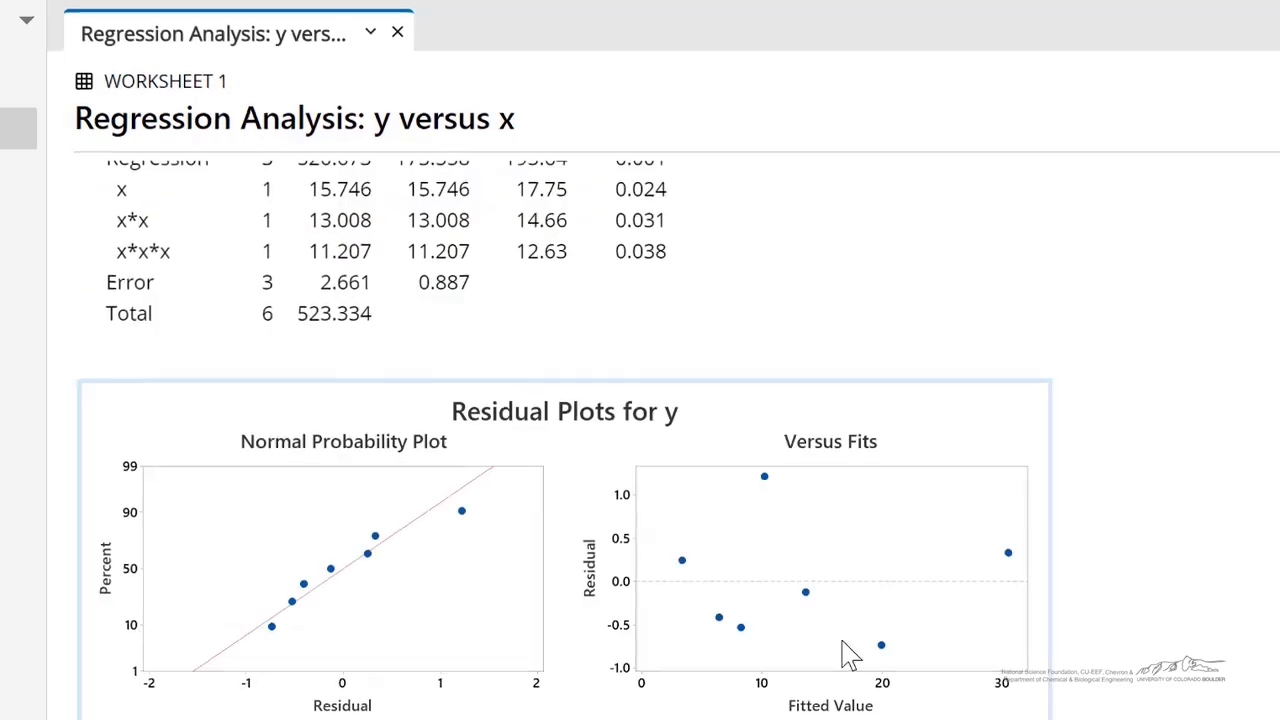
pyautogui.scroll(-2, 842, 642)
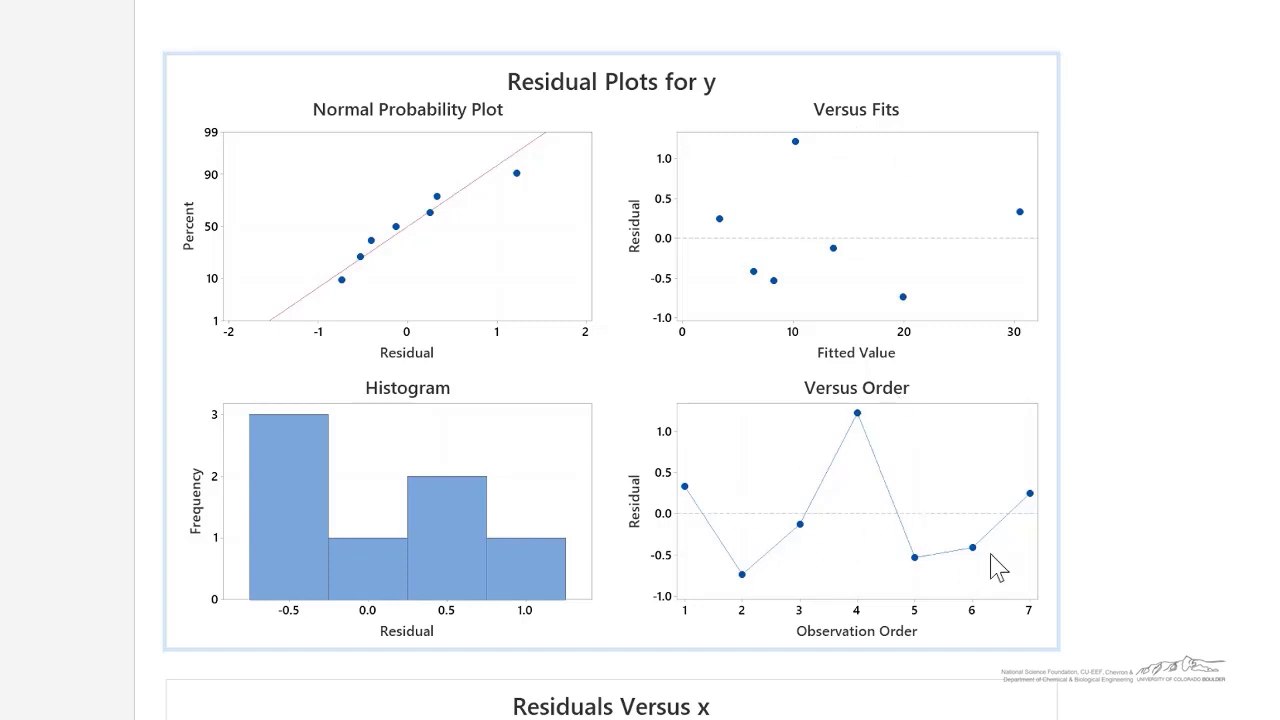
pyautogui.scroll(-5, 920, 518)
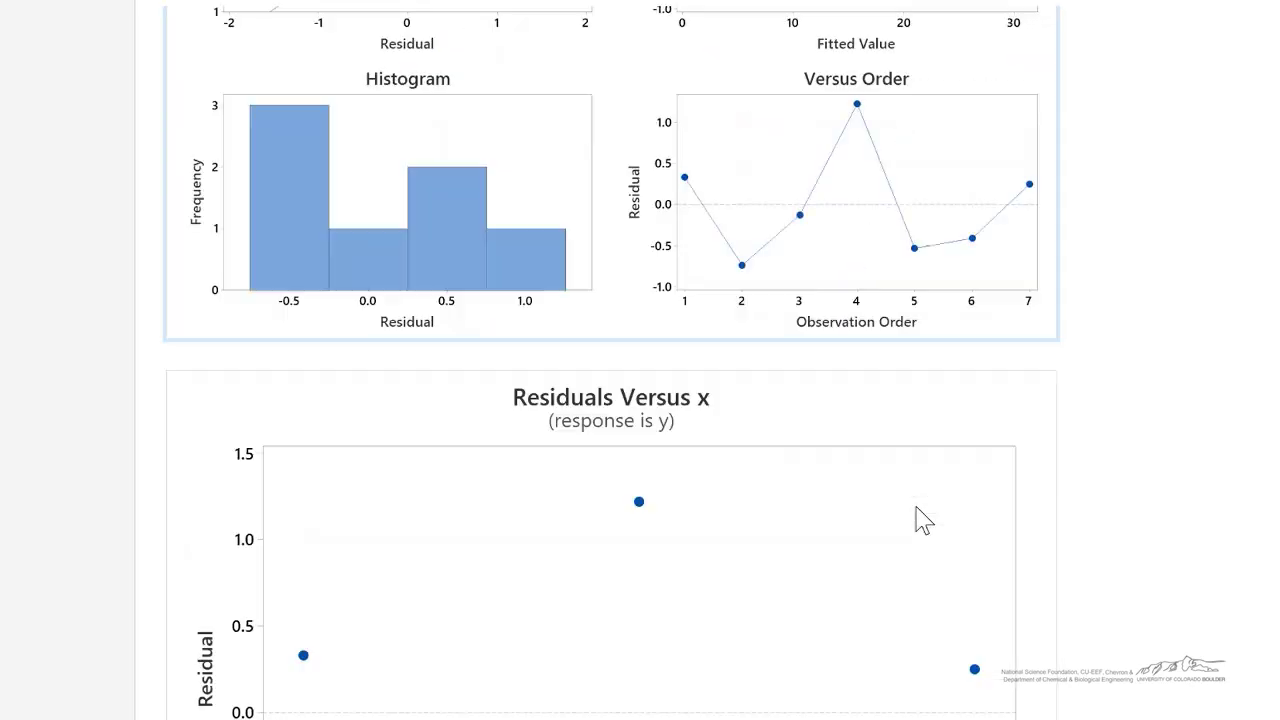
pyautogui.scroll(-1, 908, 502)
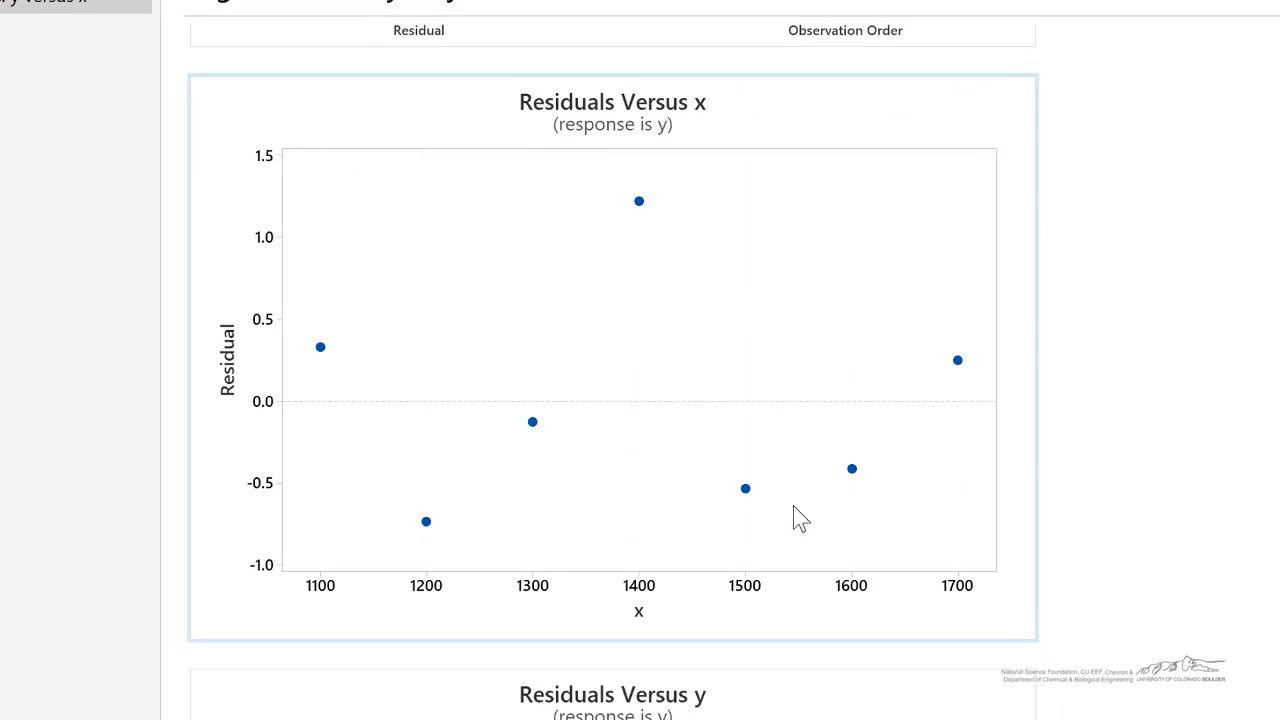
pyautogui.scroll(-3, 934, 429)
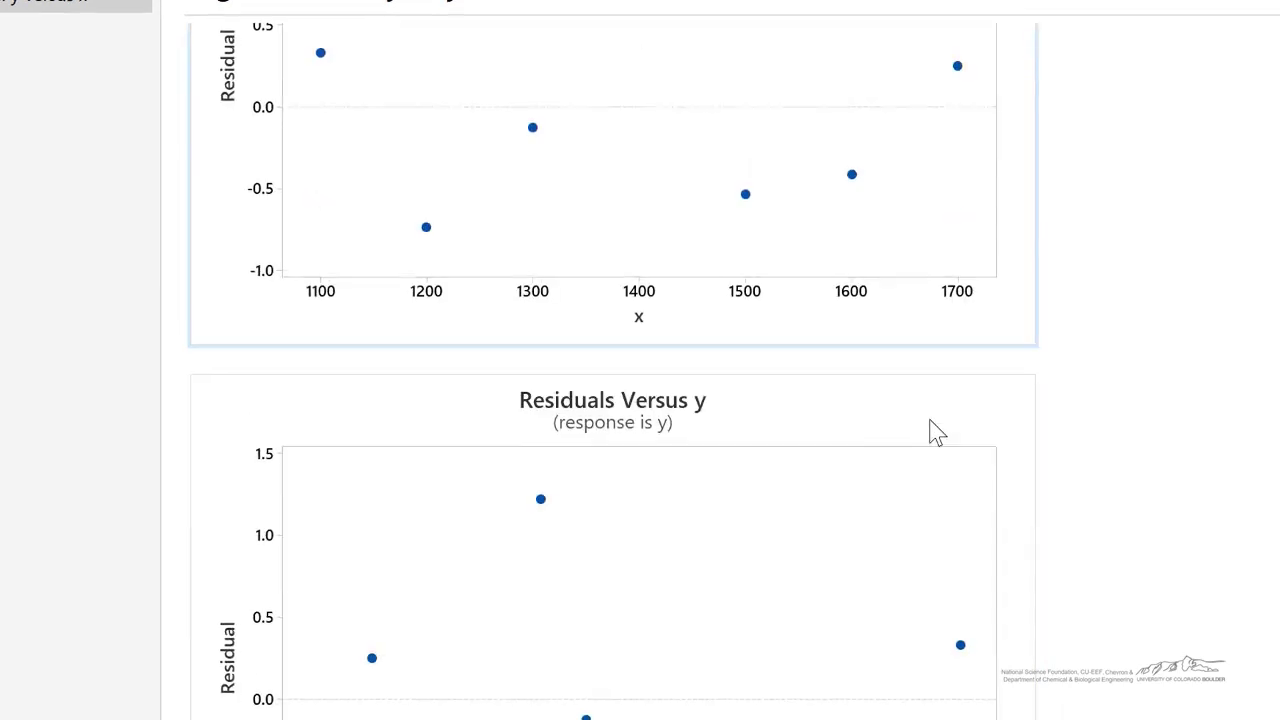
pyautogui.scroll(-1, 930, 420)
pyautogui.scroll(-1, 949, 392)
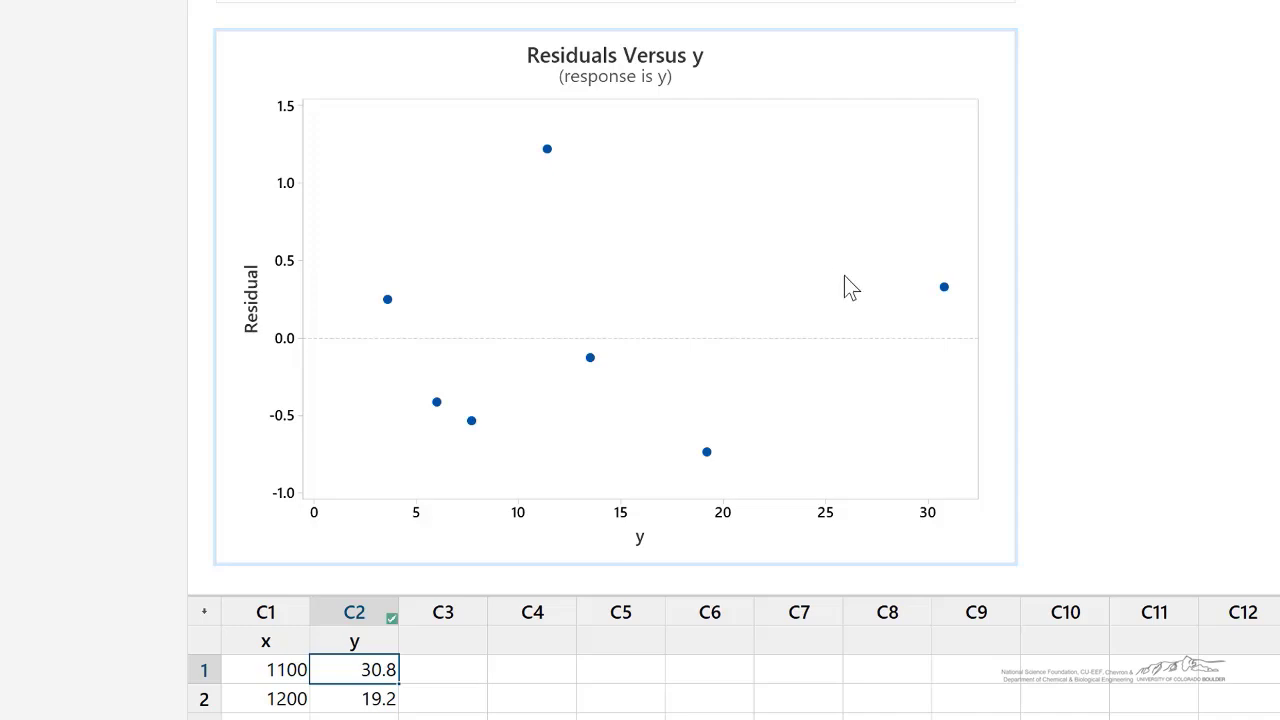
pyautogui.scroll(10, 800, 277)
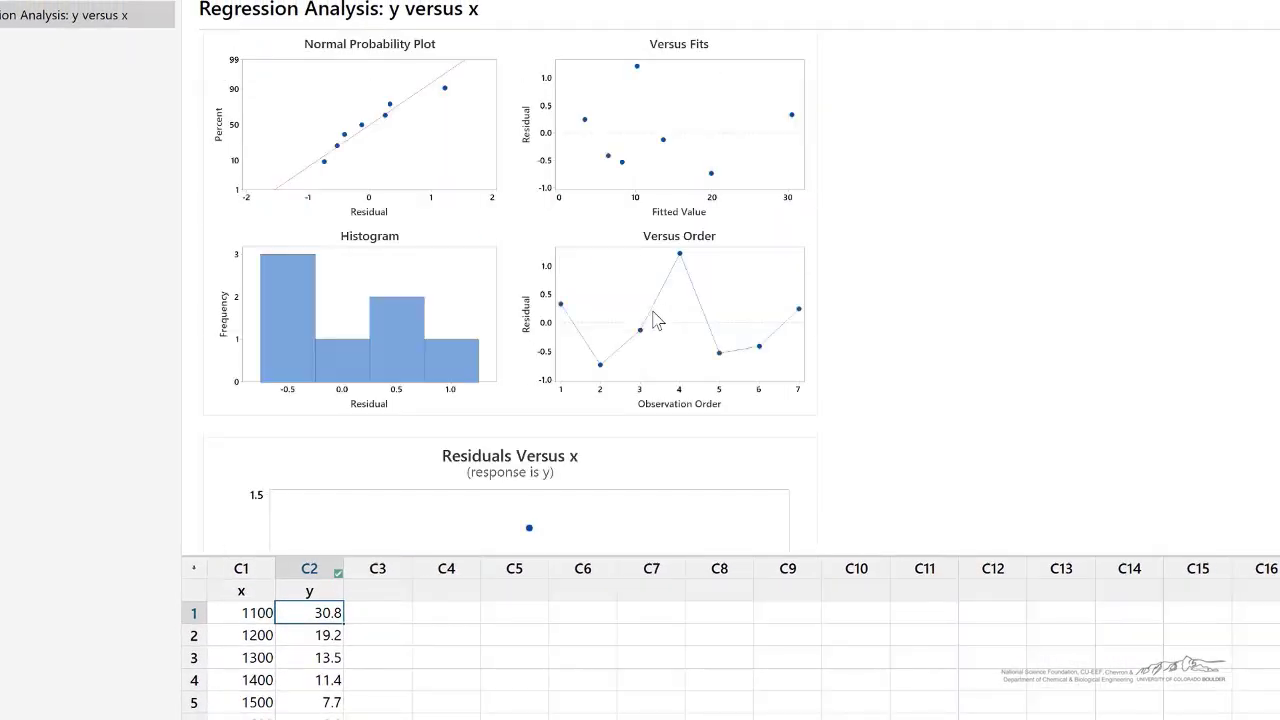
pyautogui.scroll(2, 655, 320)
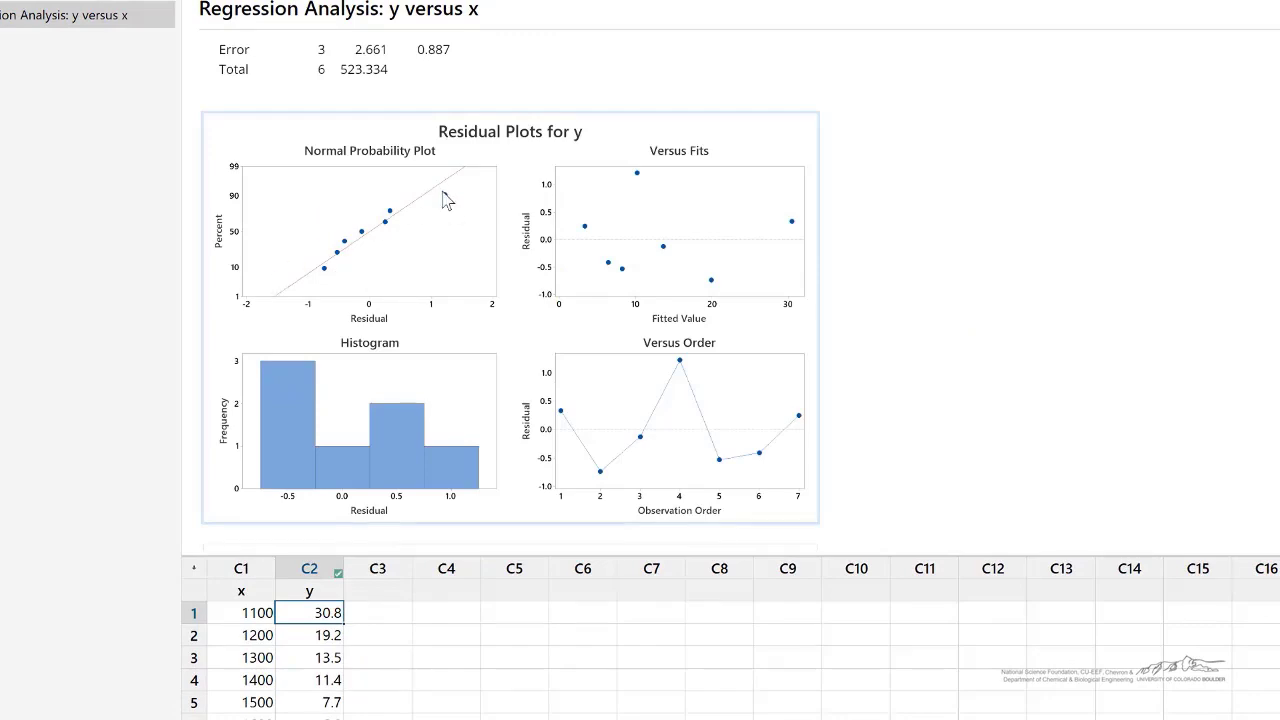
# Rerun the cubic regression with residuals stored in the worksheet, and select the first six stored values in the RESI column
pyautogui.click(40, 2)
pyautogui.moveTo(80, 18)
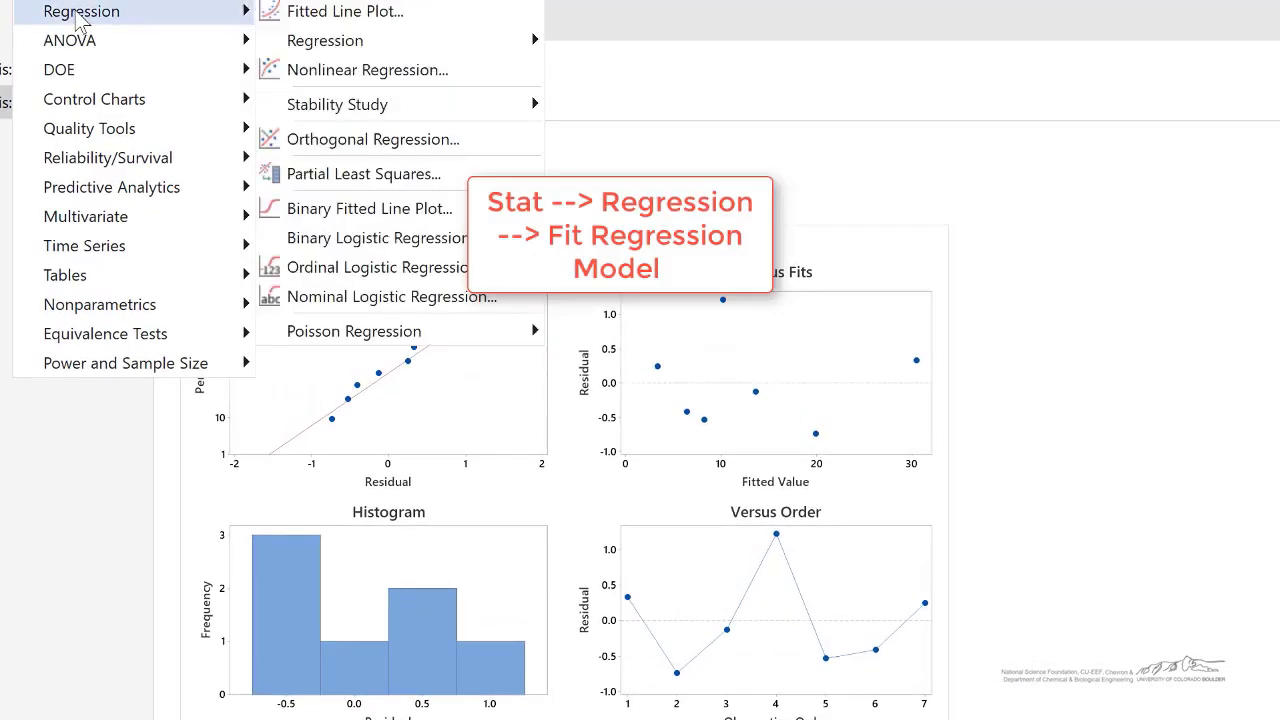
pyautogui.moveTo(391, 40)
pyautogui.click(580, 42)
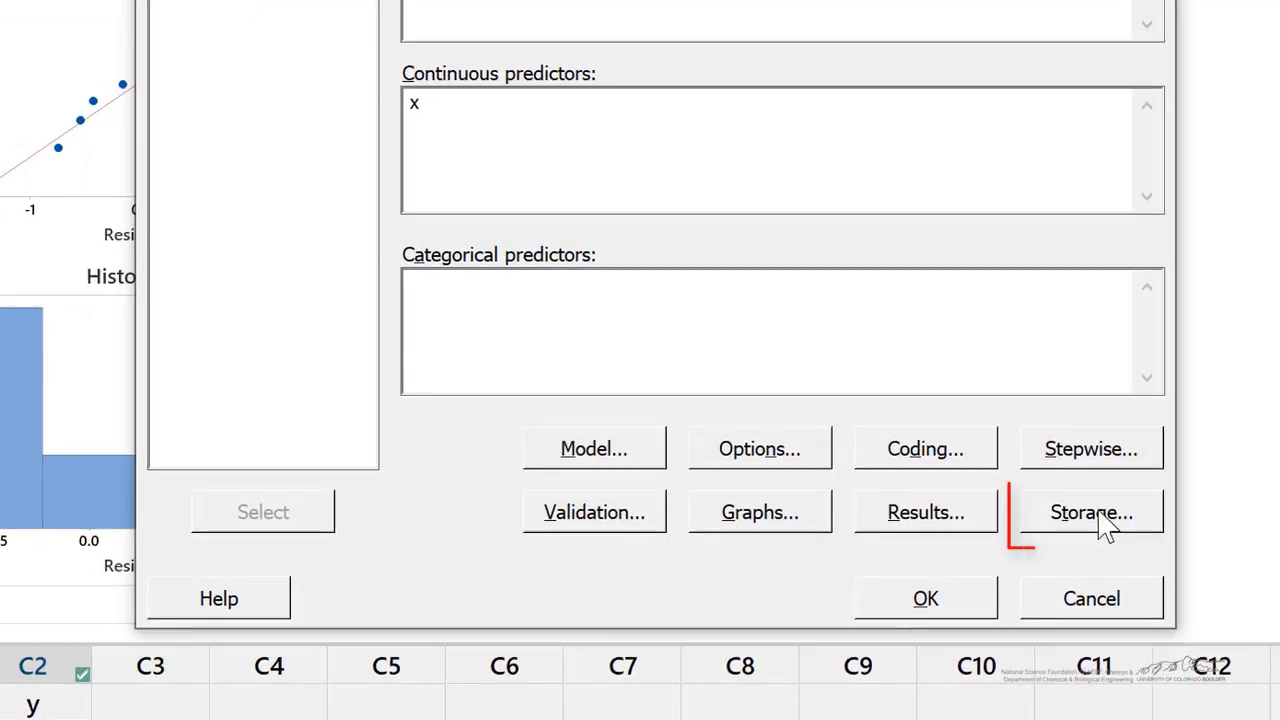
pyautogui.click(1080, 683)
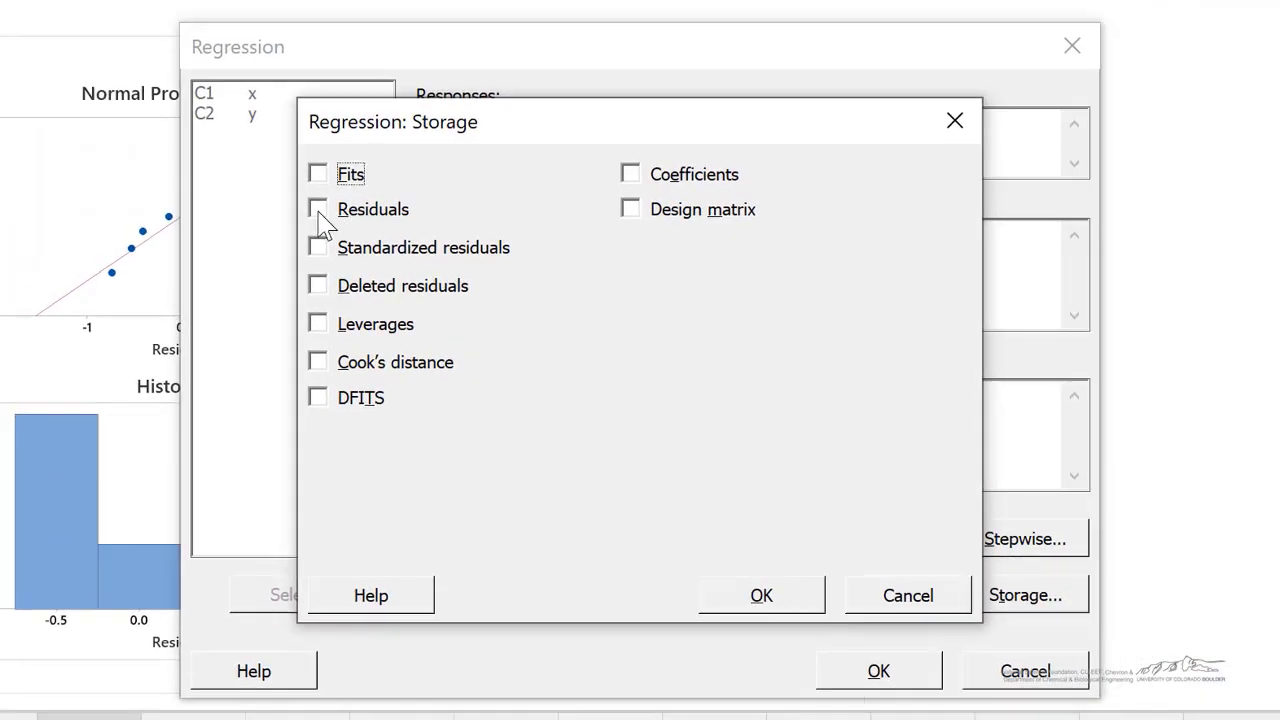
pyautogui.click(291, 76)
pyautogui.click(789, 600)
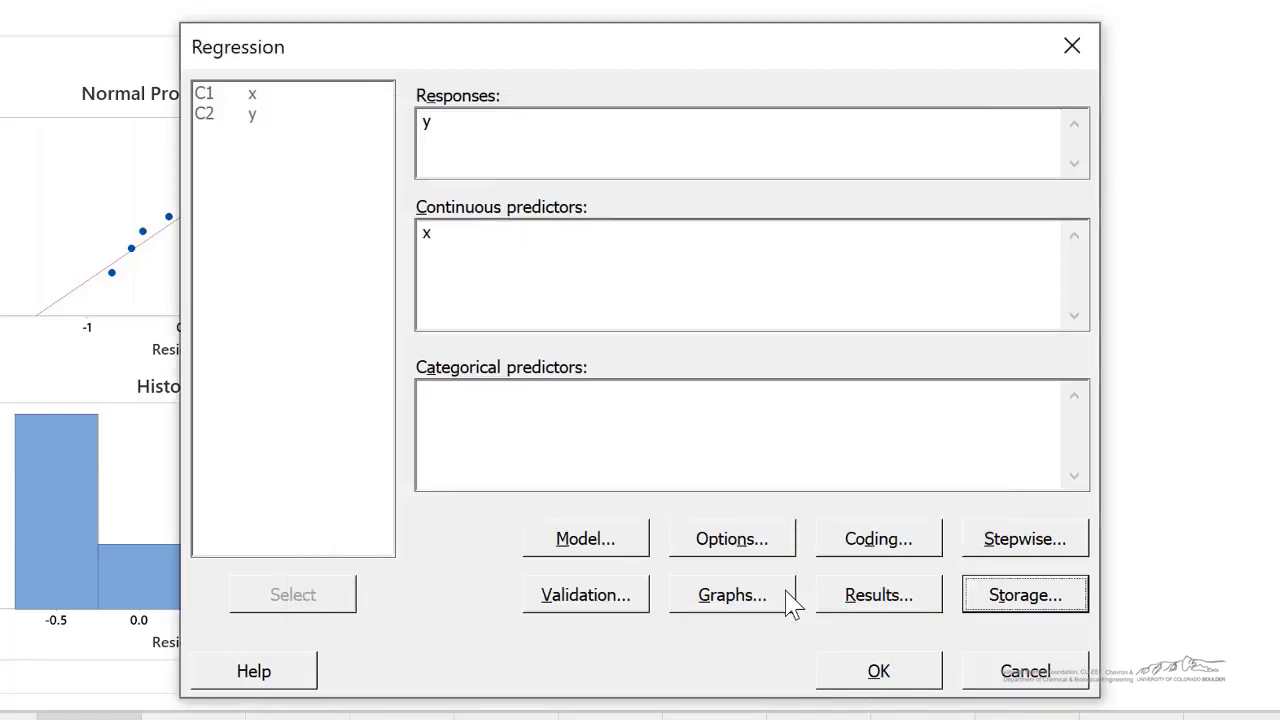
pyautogui.click(868, 672)
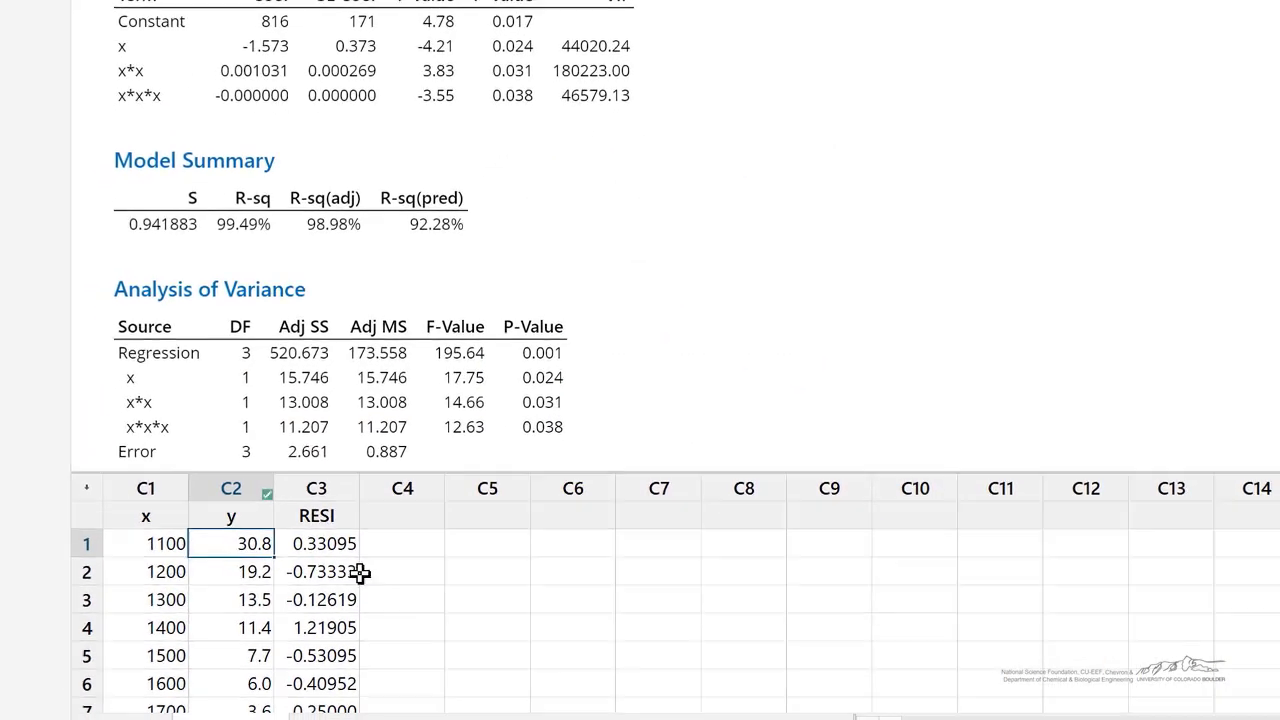
pyautogui.moveTo(345, 541); pyautogui.dragTo(346, 680)
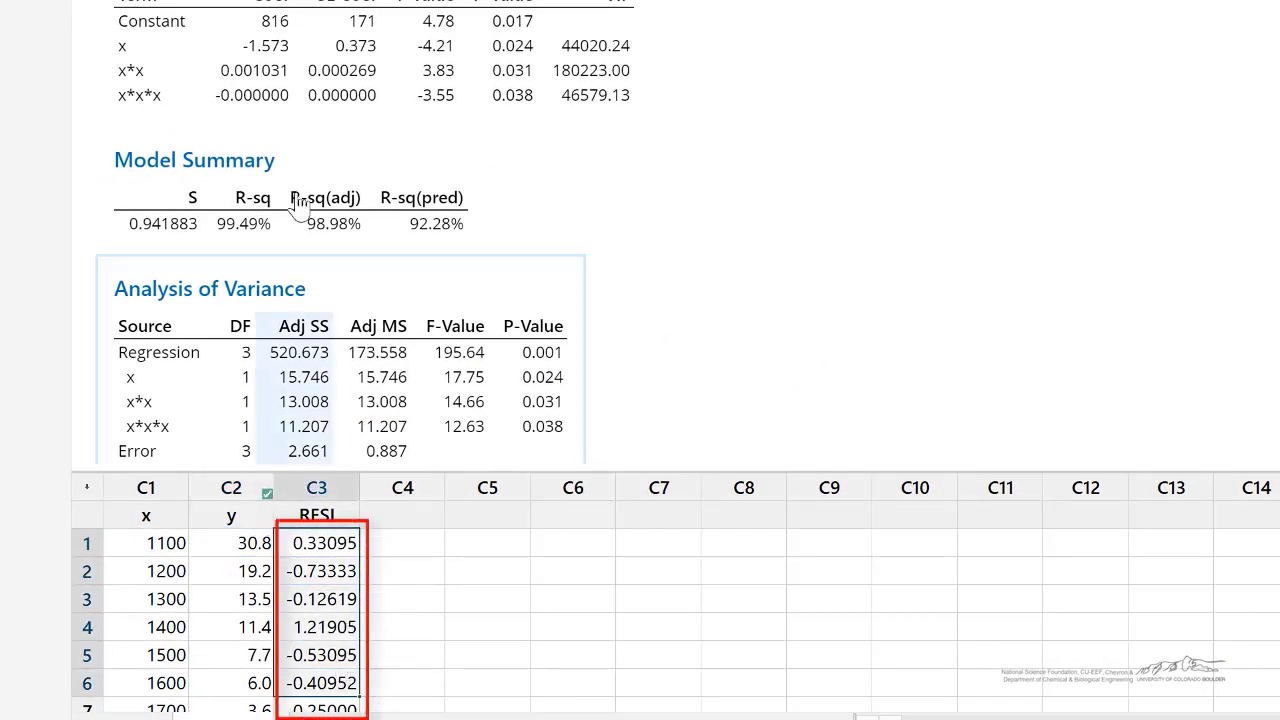
# Create a single probability plot with the stored residuals, RESI, as the graph variable
pyautogui.scroll(-10, 640, 265)
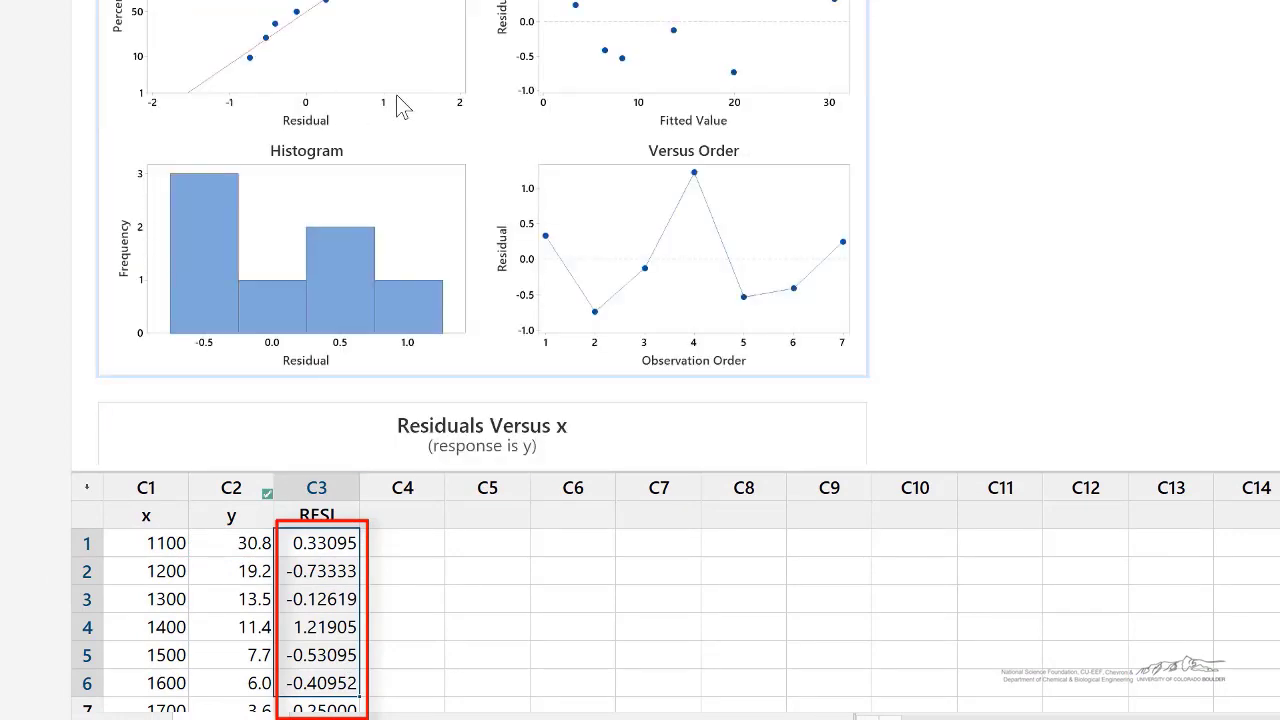
pyautogui.click(120, 2)
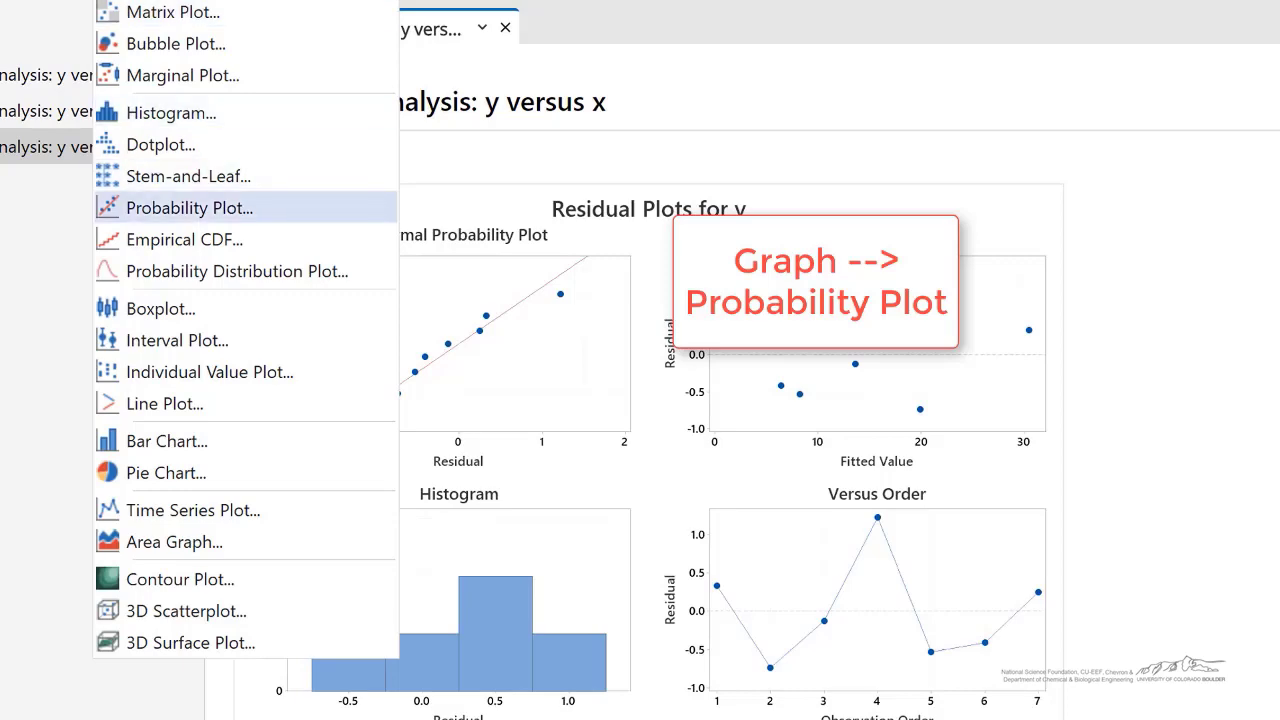
pyautogui.click(190, 208)
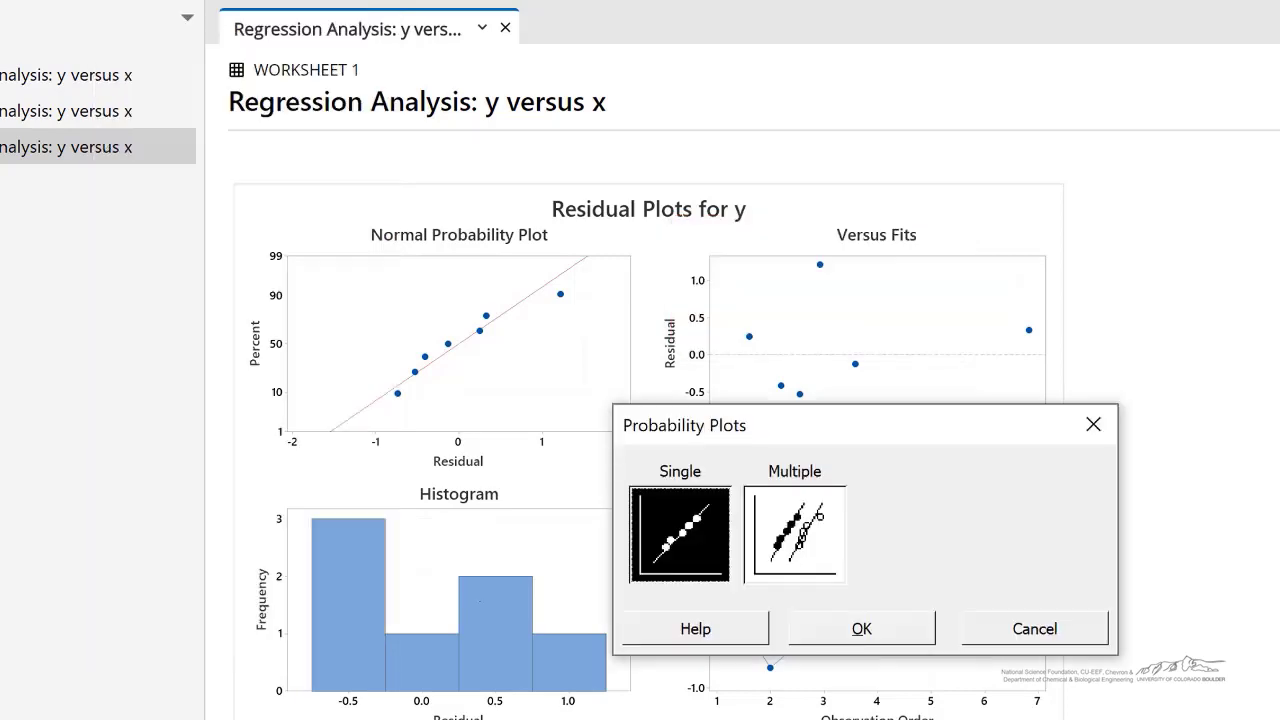
pyautogui.click(861, 628)
pyautogui.click(575, 392)
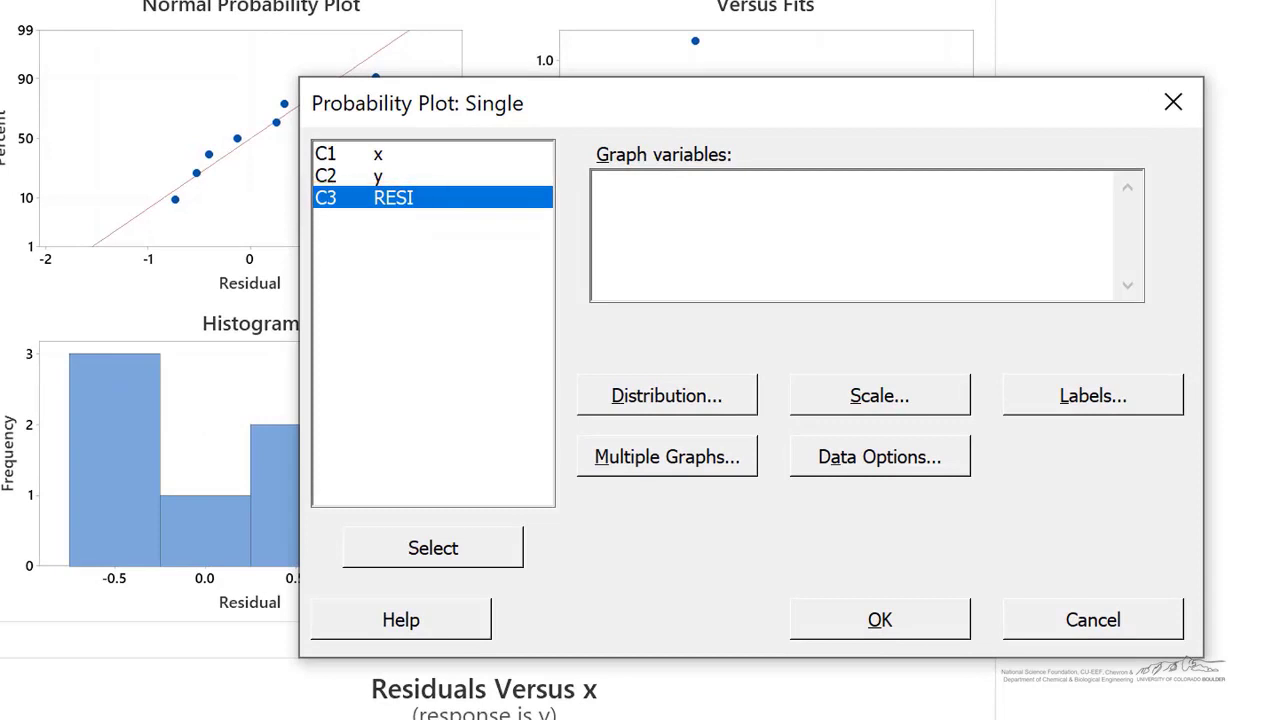
pyautogui.click(433, 548)
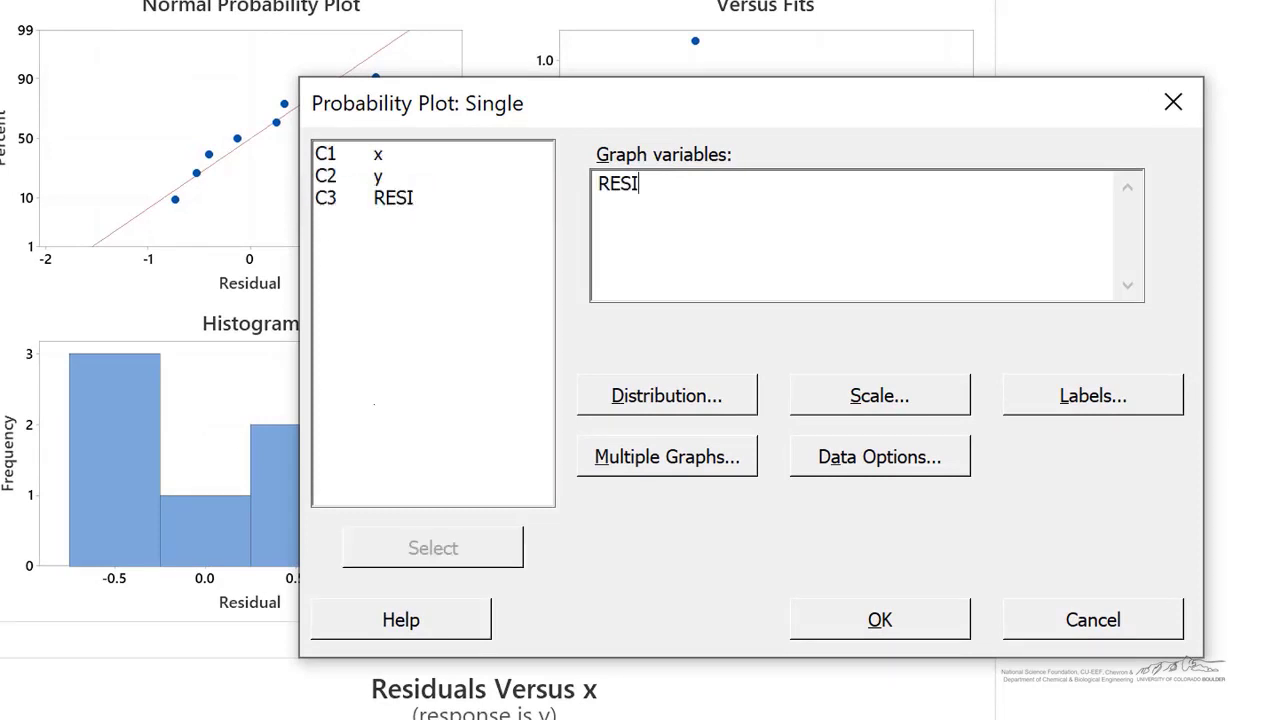
pyautogui.click(880, 620)
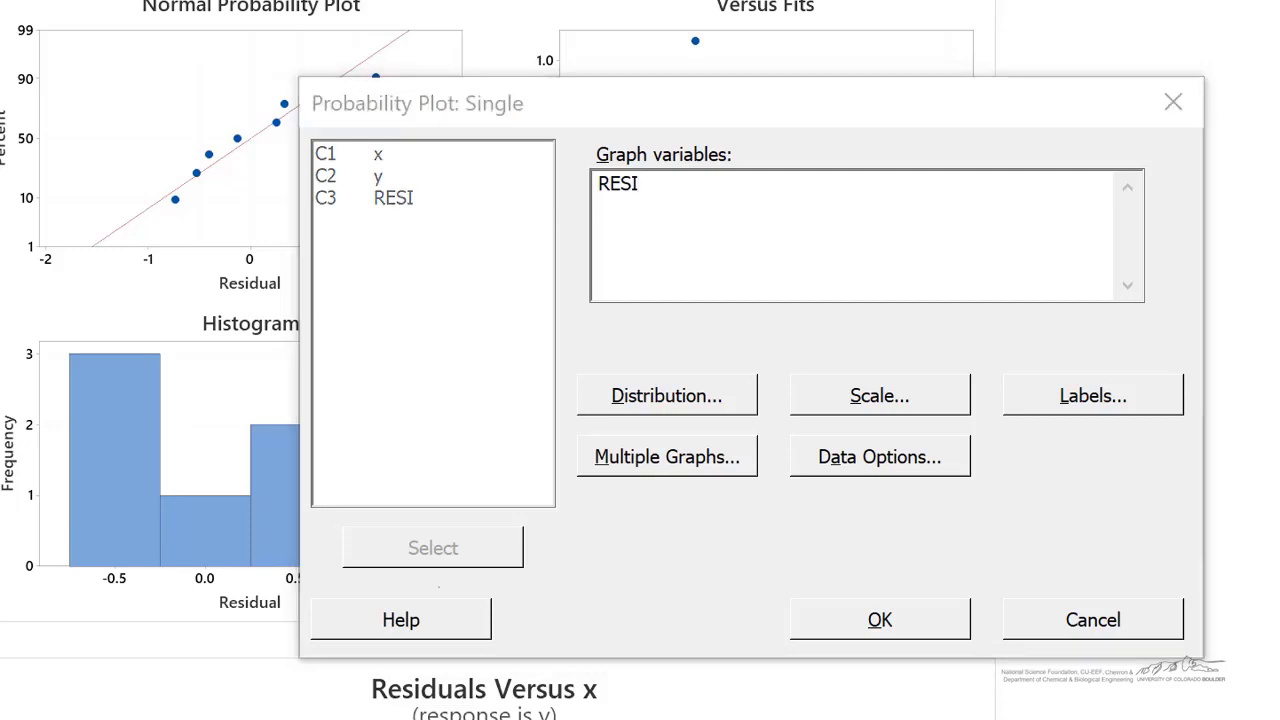